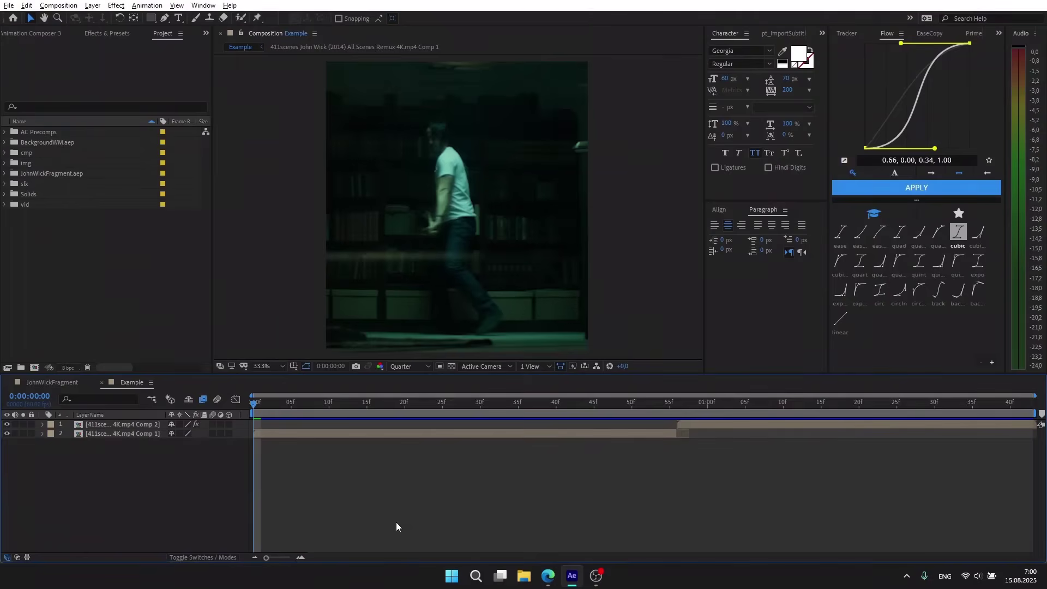
Preview the transition, then add three adjustment layers (24–26) above the two clips.
key(space)
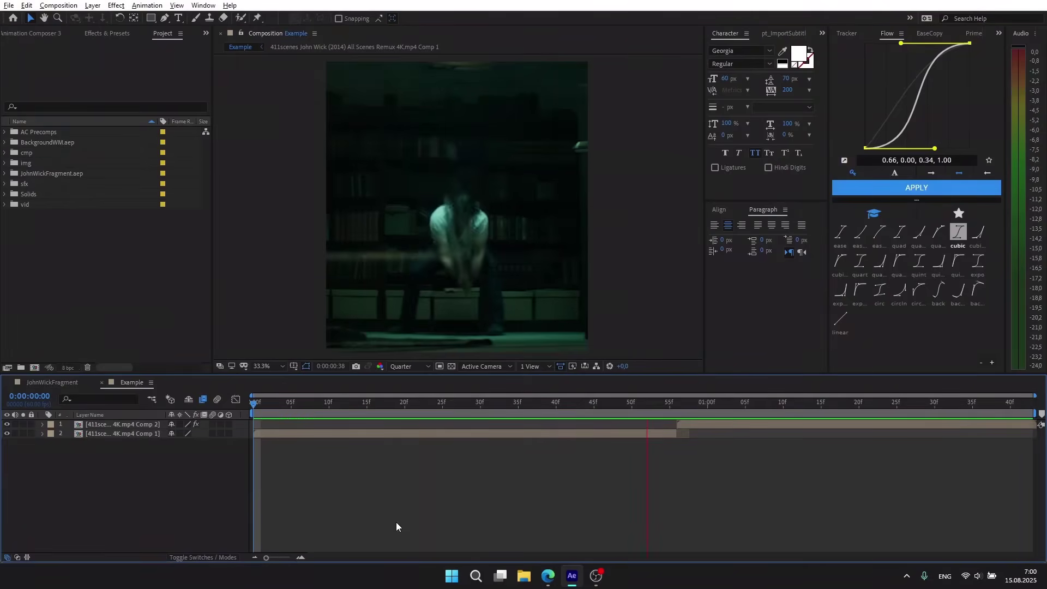
key(ctrl+alt+y)
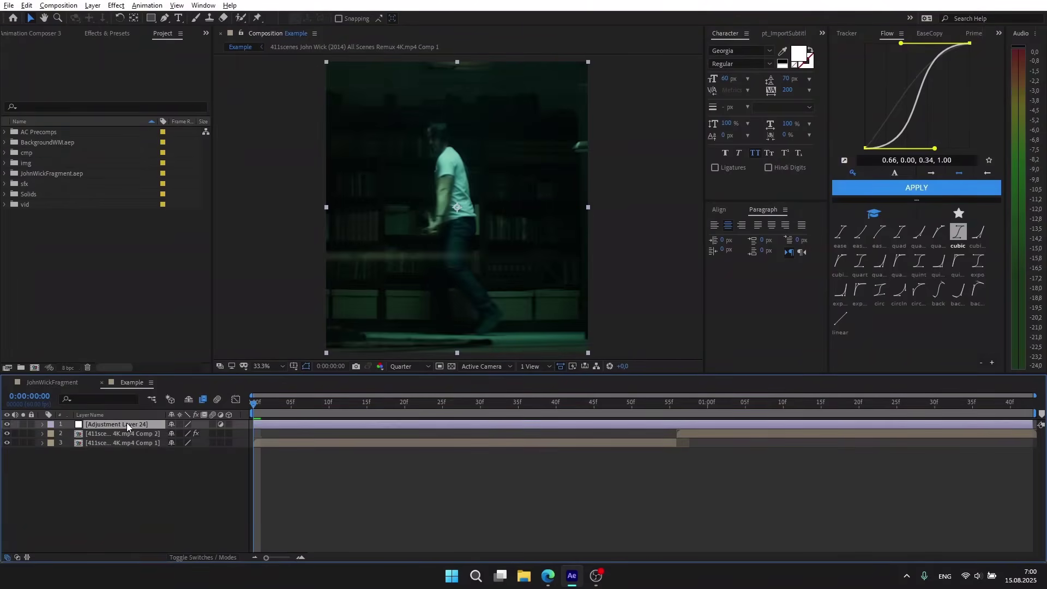
key(ctrl+alt+y)
key(ctrl+alt+y)
Split the three adjustment layers at the cut and delete their parts after it.
click(677, 403)
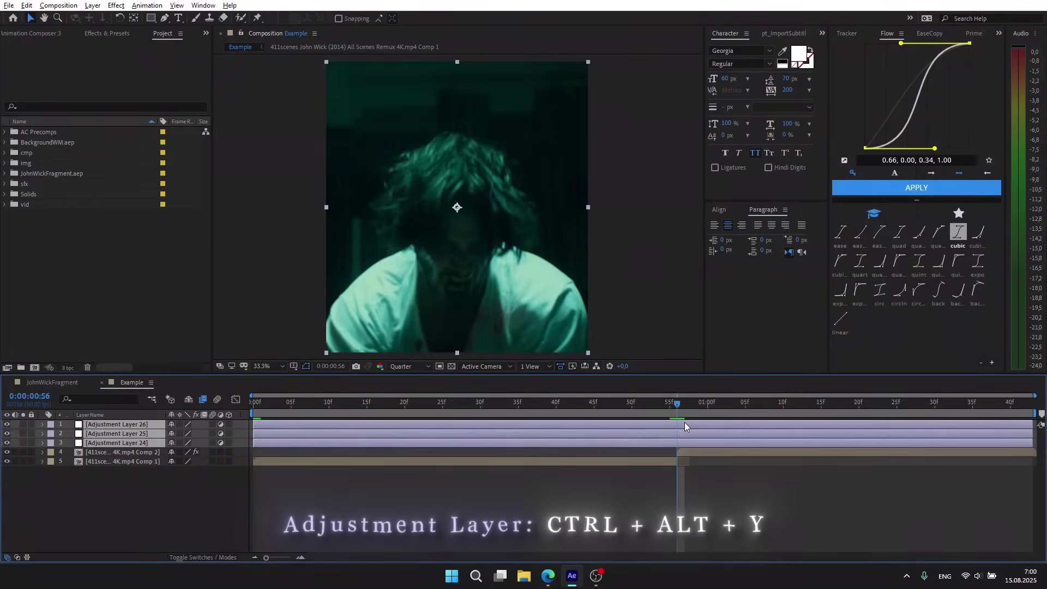
key(ctrl+shift+d)
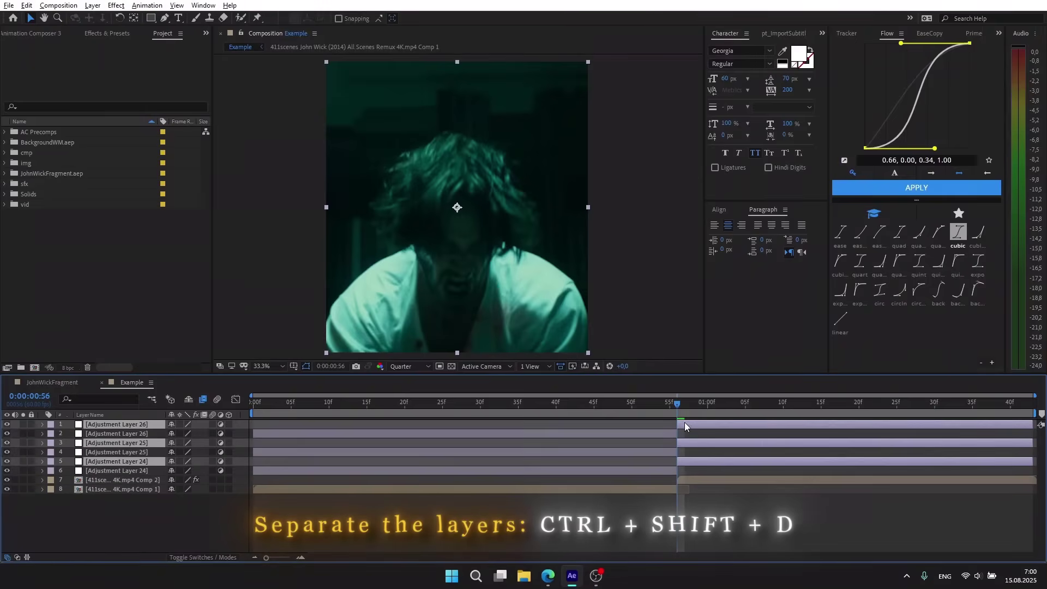
key(Delete)
drag(677, 404, 252, 412)
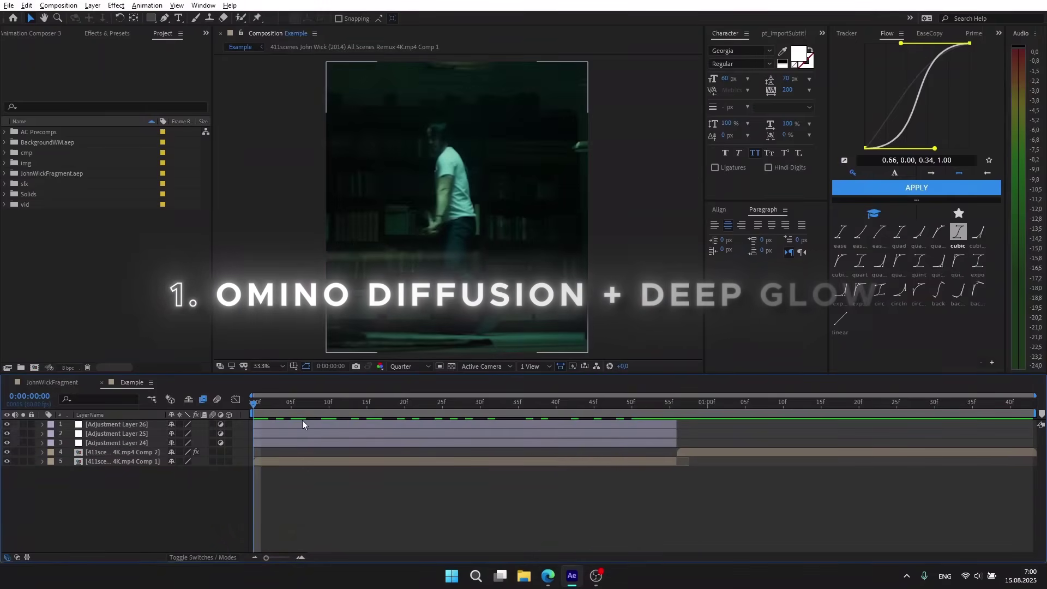
Apply omino diffusion to Adjustment Layer 26, keyframe Error Across at 1.5, and set Direction to up.
click(302, 422)
key(ctrl+space)
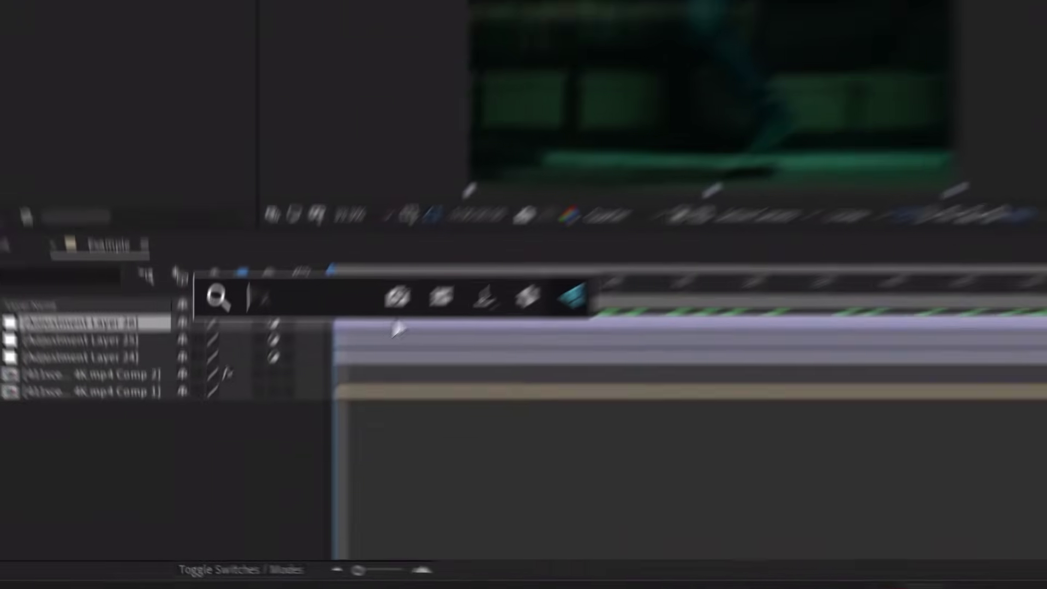
text(omino)
key(Down)
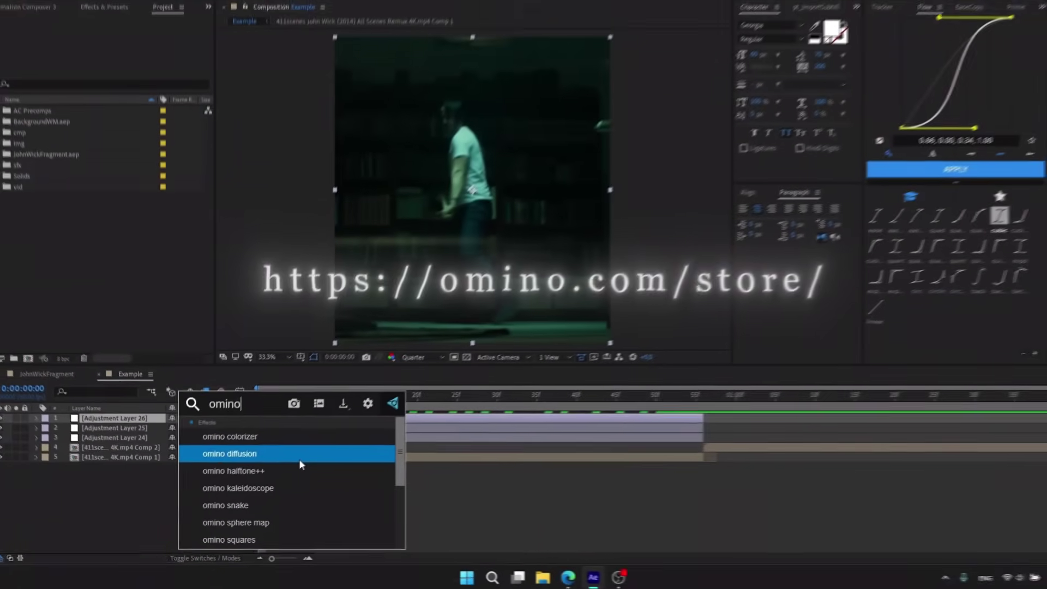
click(298, 457)
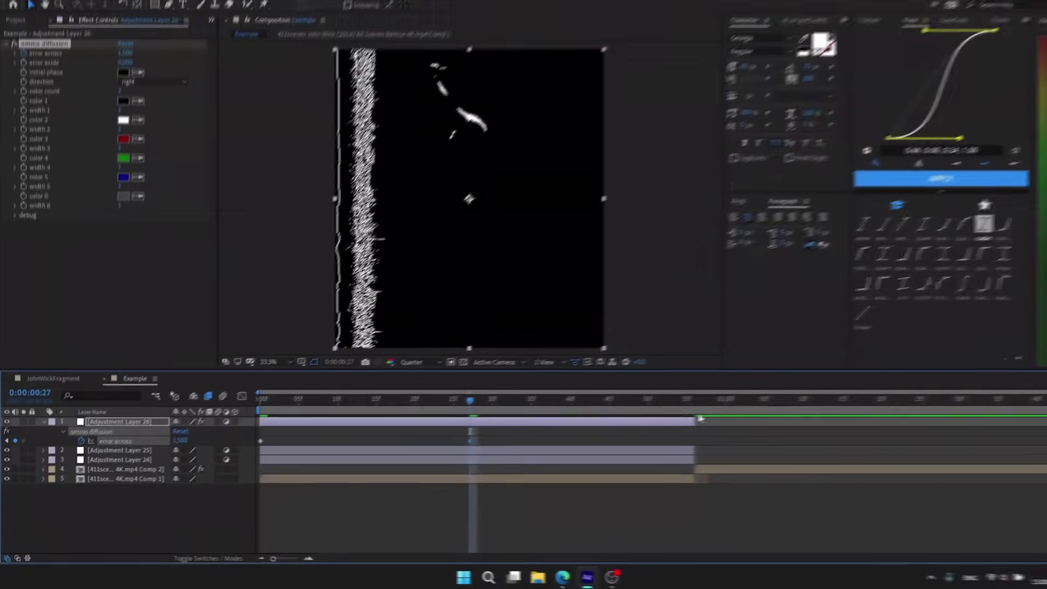
click(675, 411)
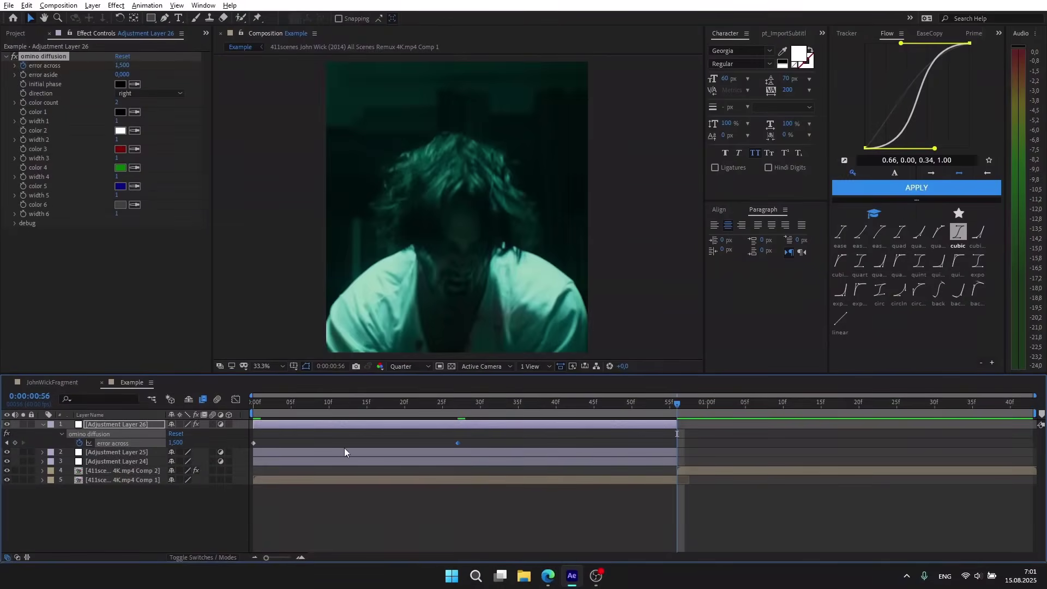
key(Home)
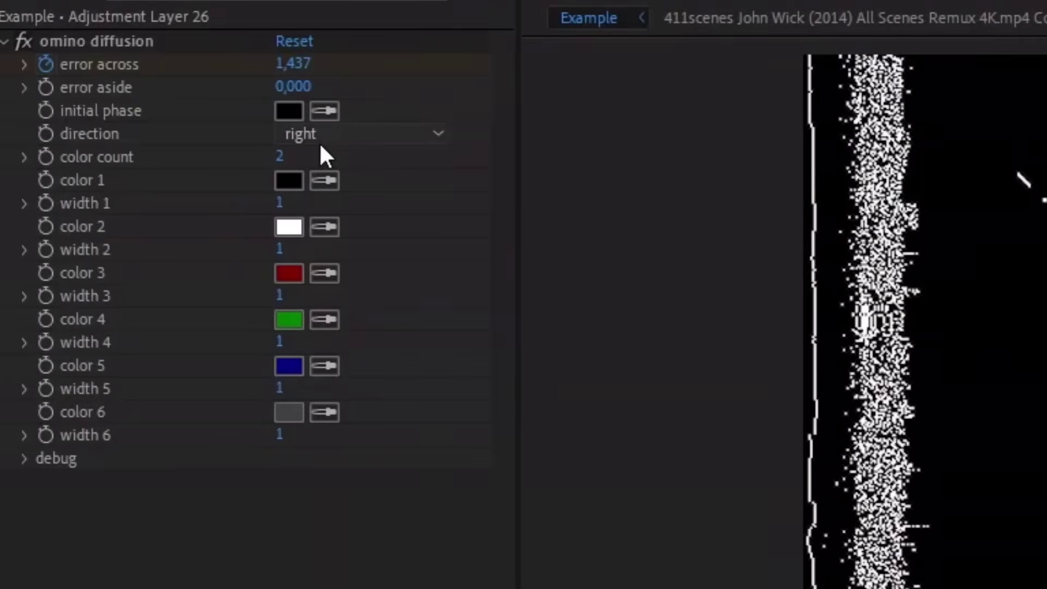
click(354, 134)
click(370, 223)
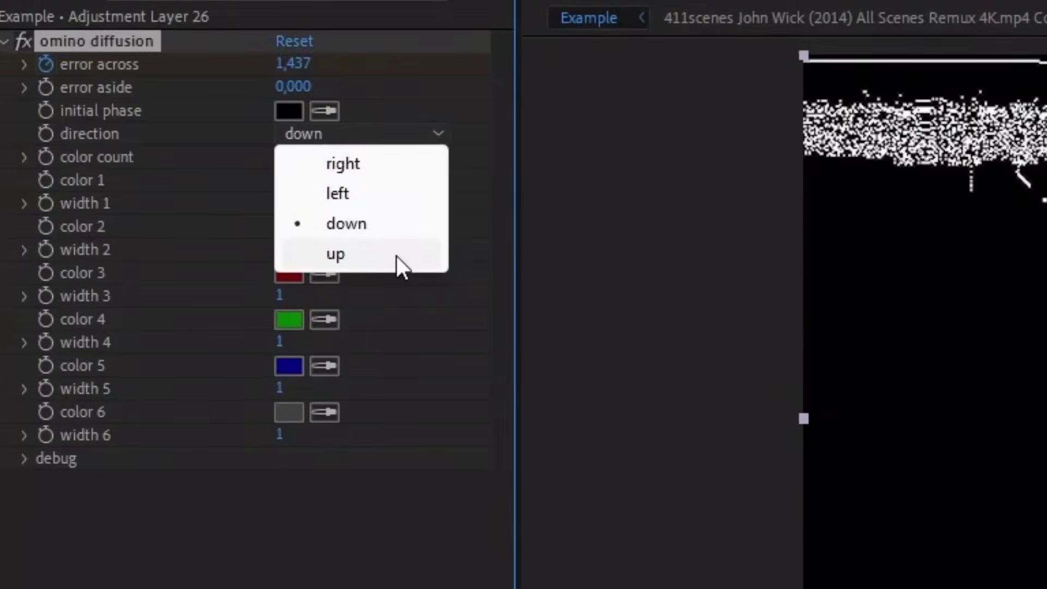
click(388, 255)
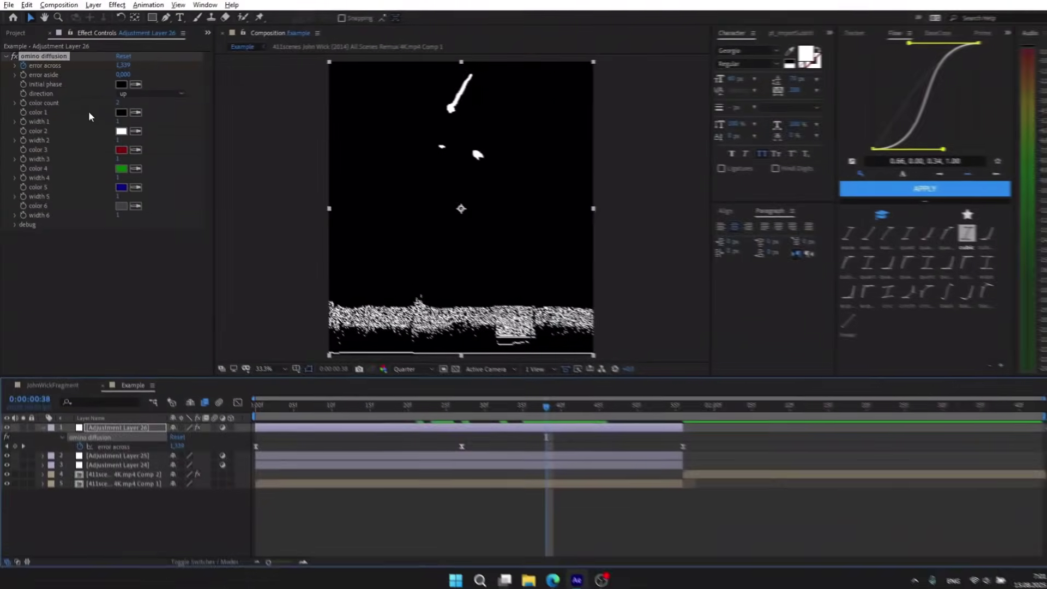
click(120, 131)
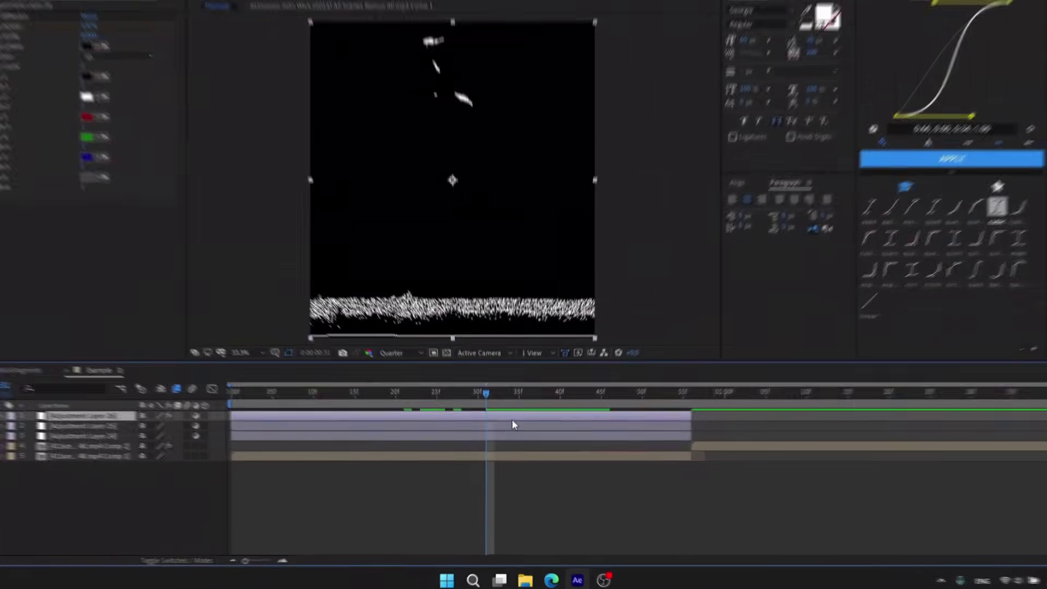
Add Deep Glow to the layer with Radius 300 and Exposure 0.3.
key(ctrl+space)
text(dee)
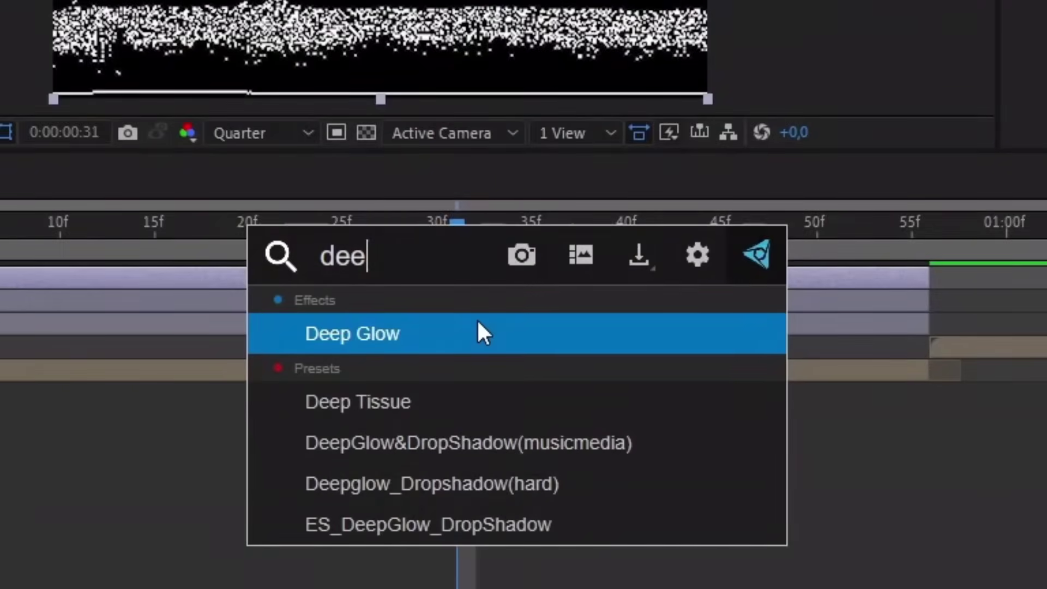
click(478, 332)
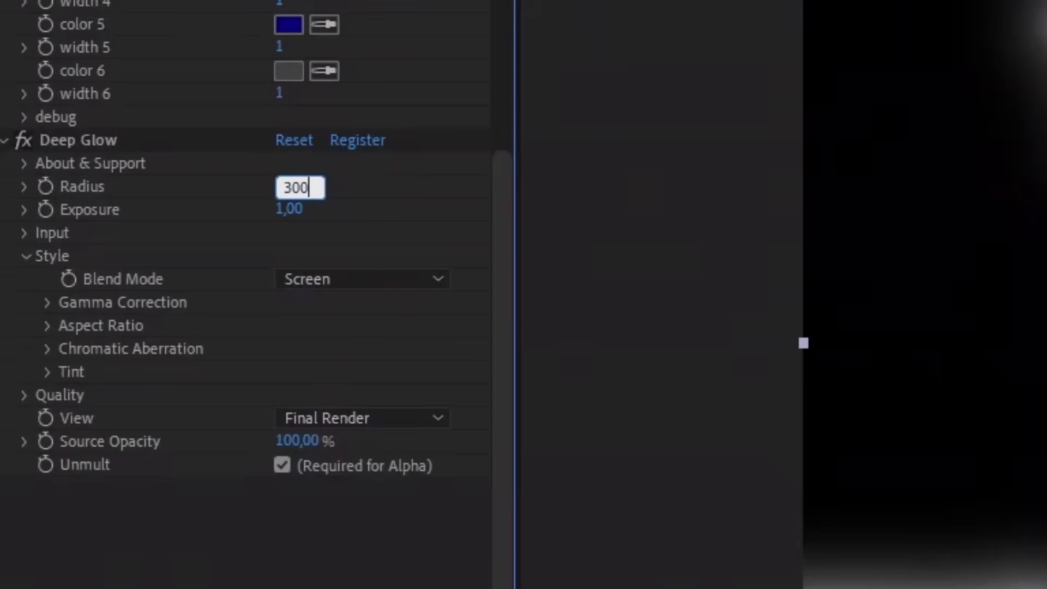
key(Tab)
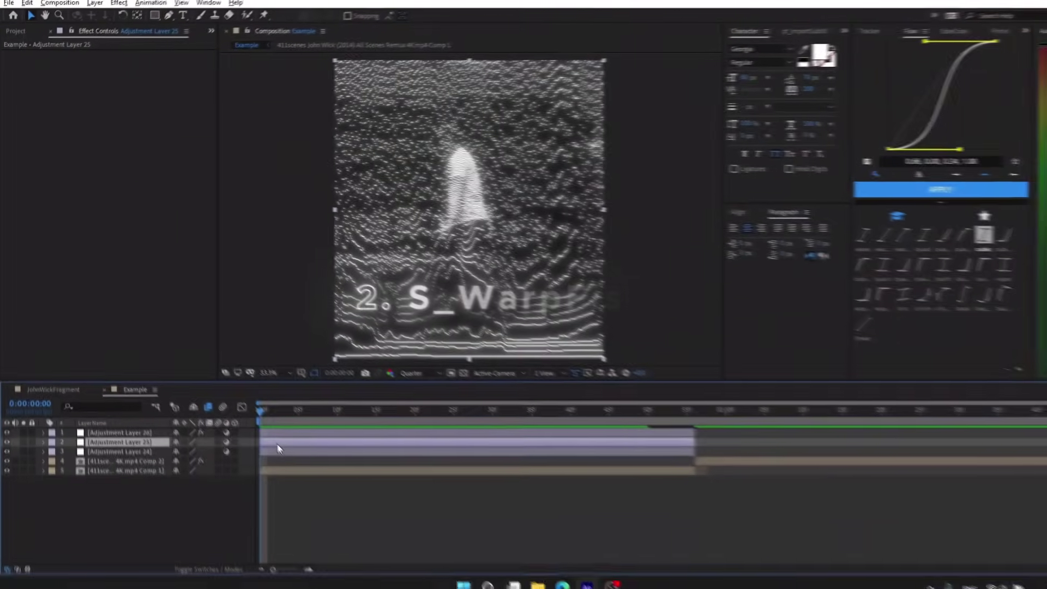
Apply S_WarpFishEye to Adjustment Layer 25 and set a starting Amount keyframe of 0.
key(ctrl+space)
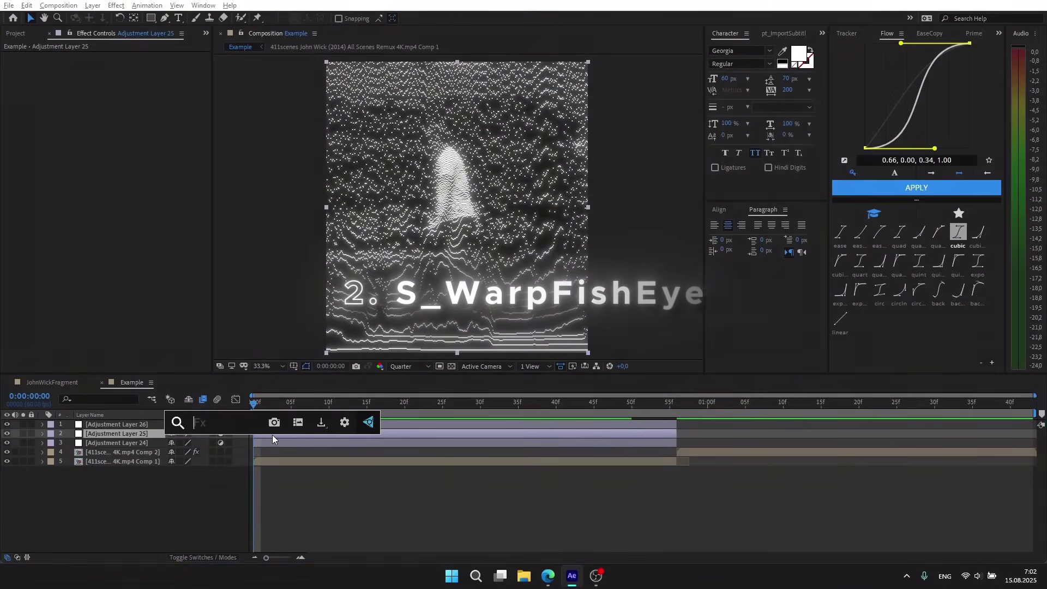
text(S_WarpFi)
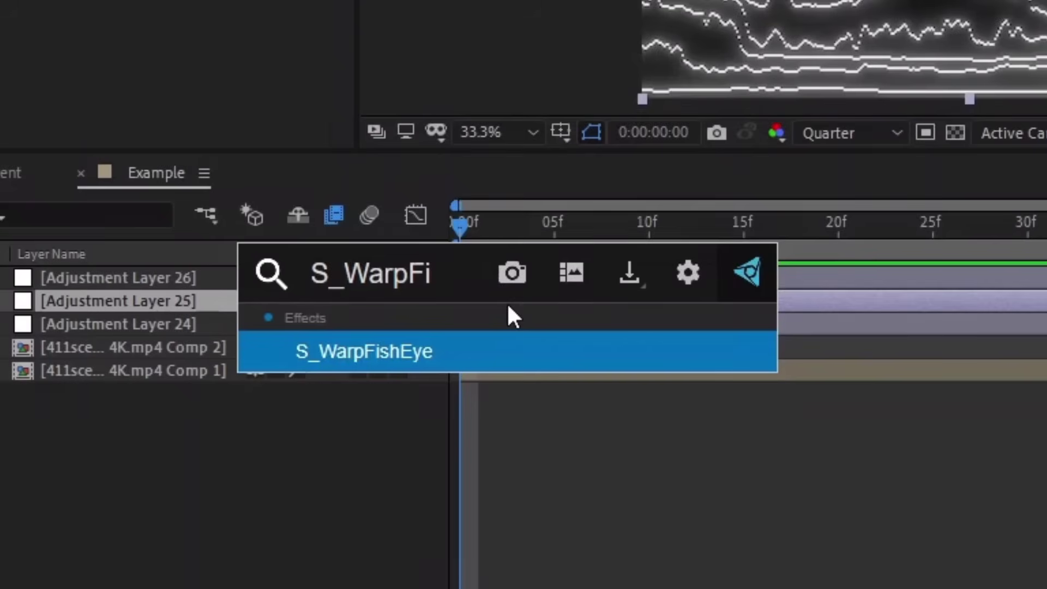
key(Return)
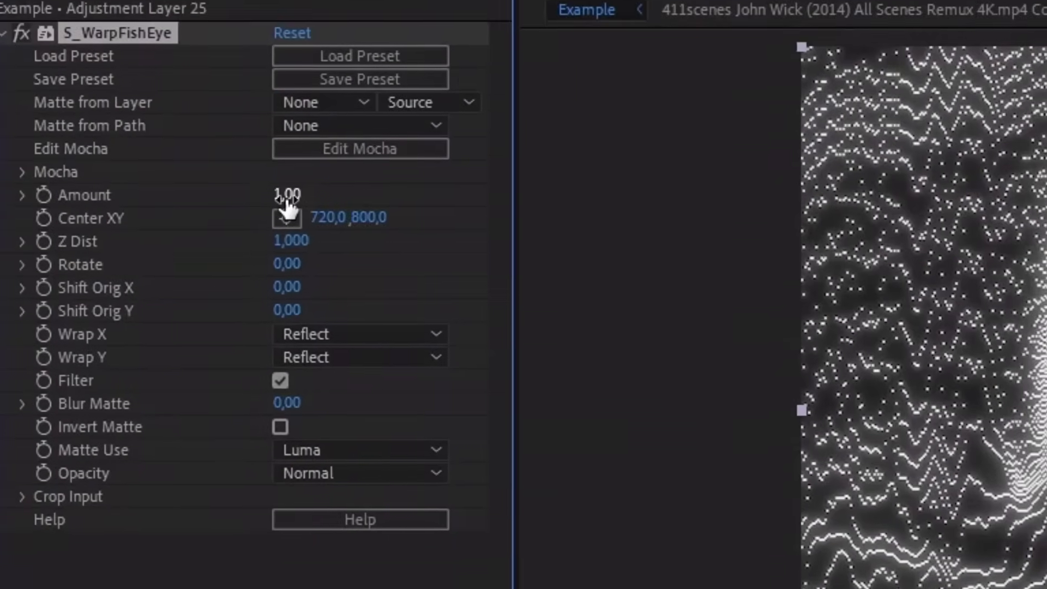
click(287, 198)
text(00)
key(Return)
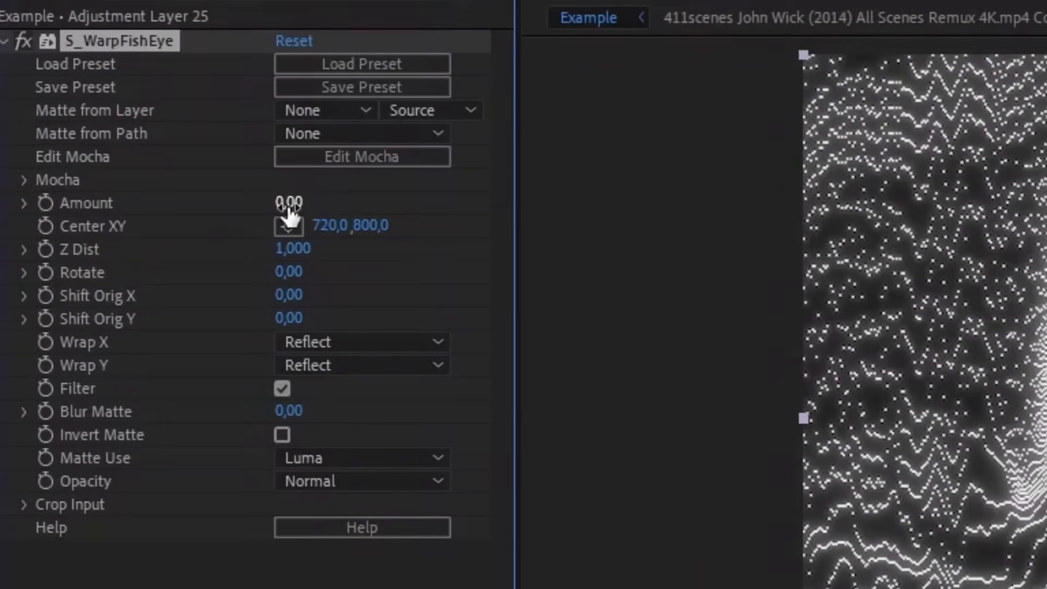
click(45, 204)
key(u)
At about frame 45, set Amount to -0.30 and preview the fisheye animation from the start.
drag(304, 472, 592, 441)
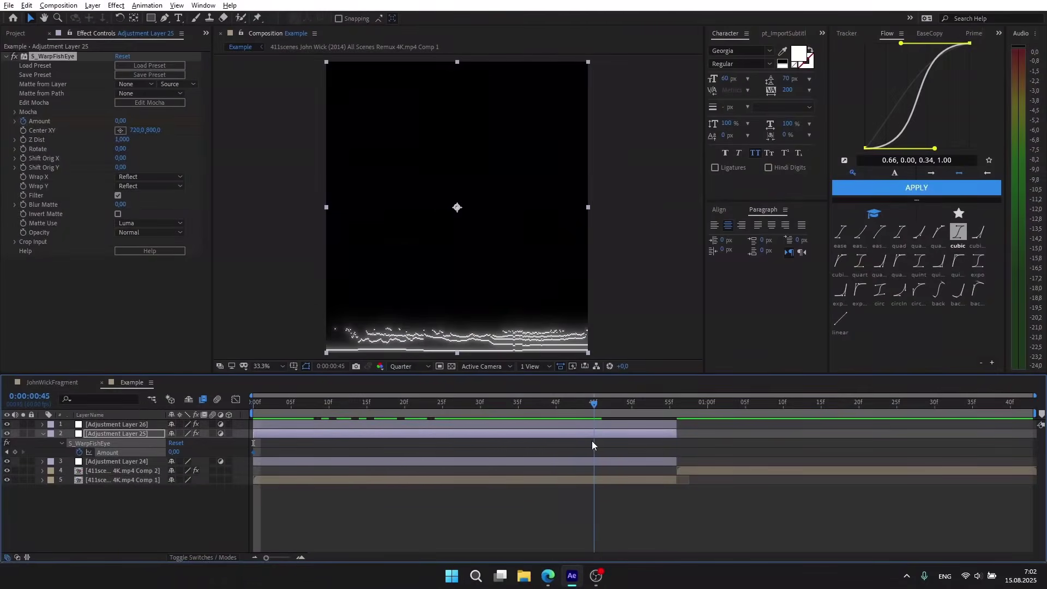
click(121, 122)
text(-3)
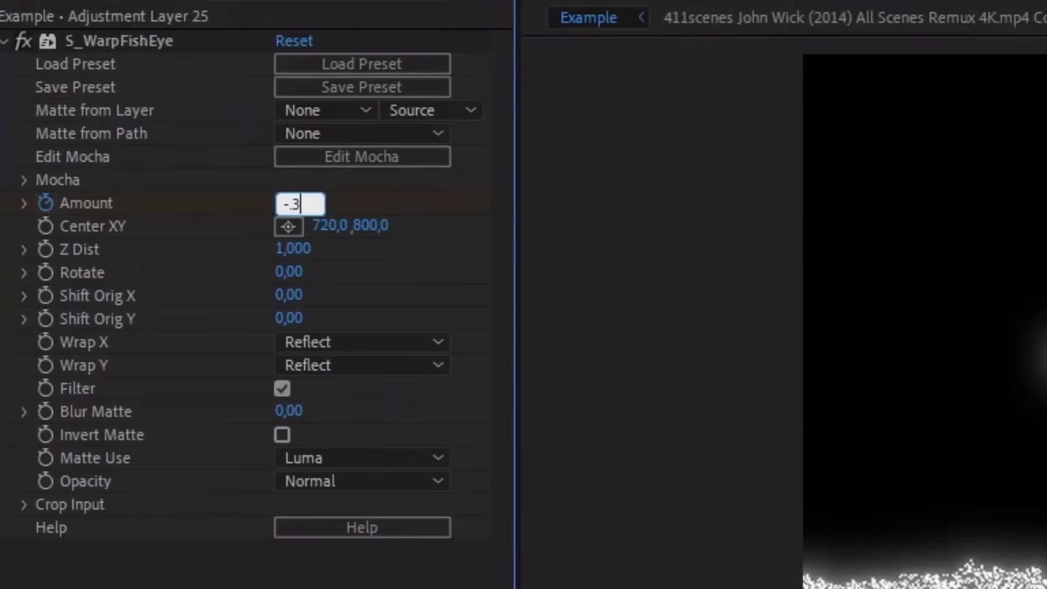
key(Return)
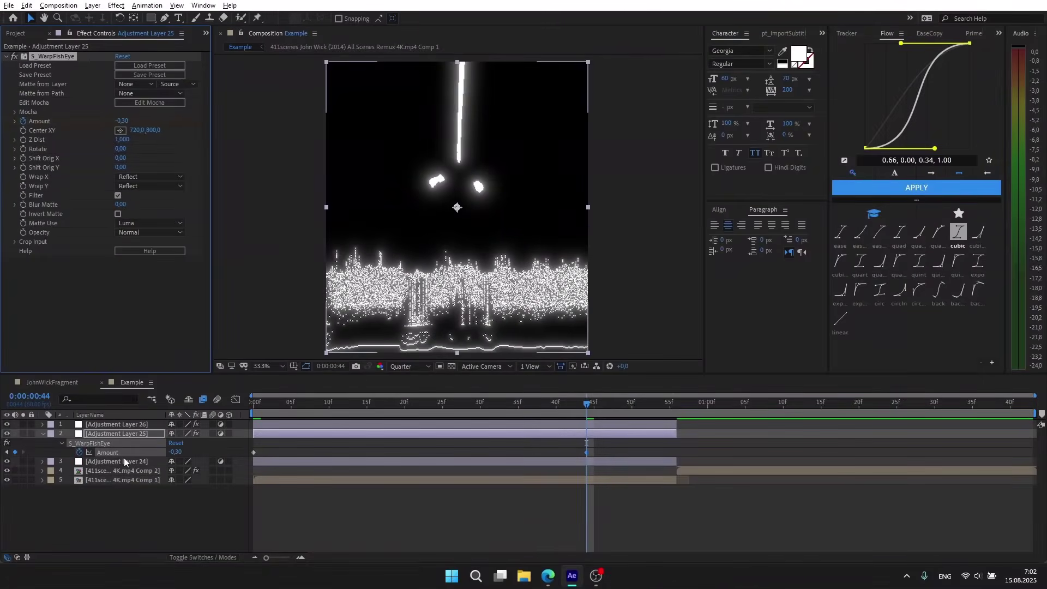
key(Home)
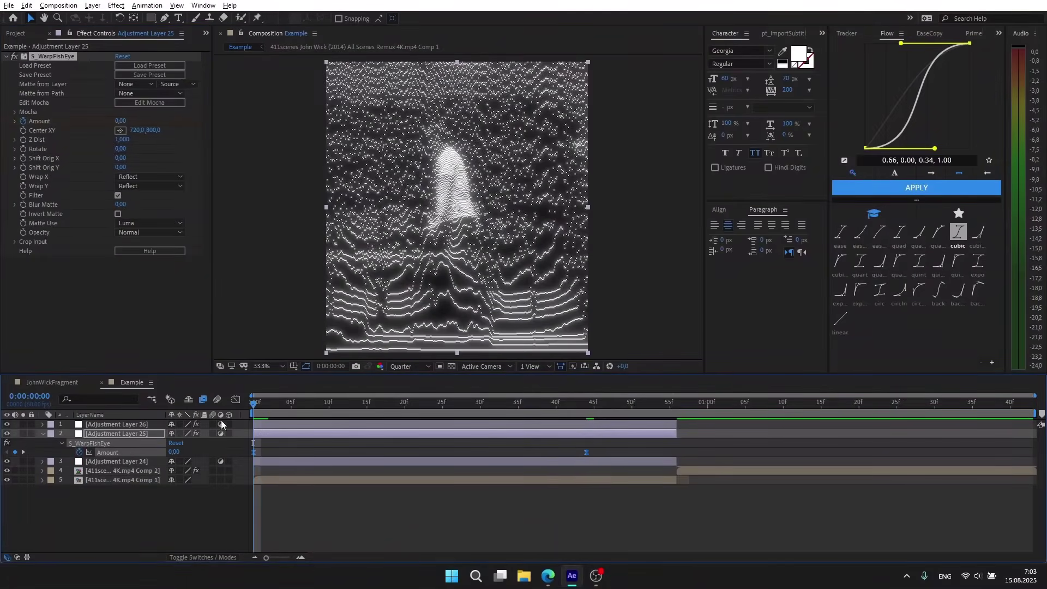
key(space)
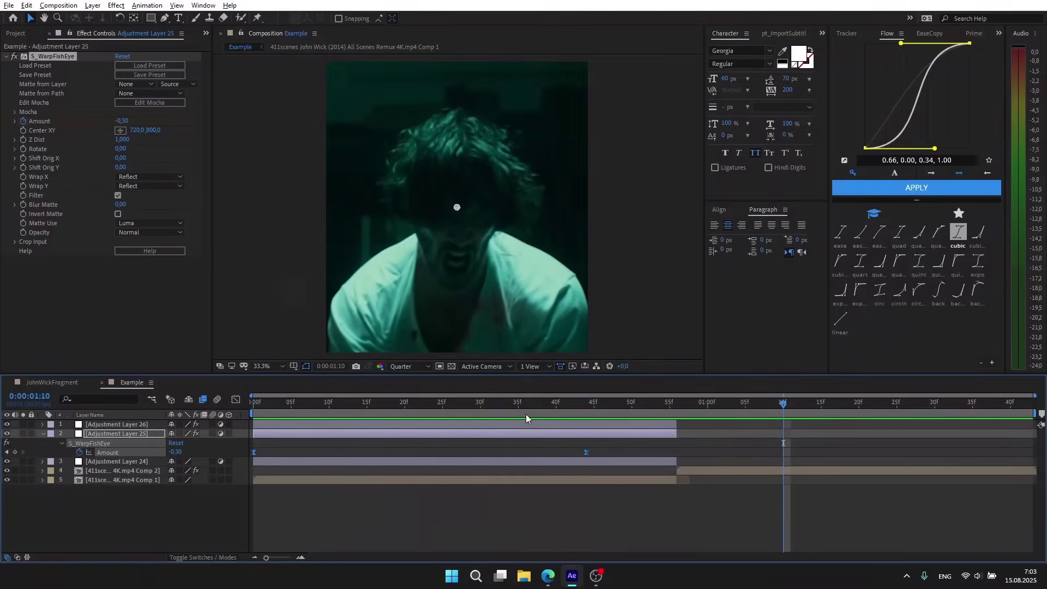
click(276, 441)
Add Noise at 10% and Venetian Blinds at 10% completion to Adjustment Layer 24.
key(ctrl+space)
text(noi)
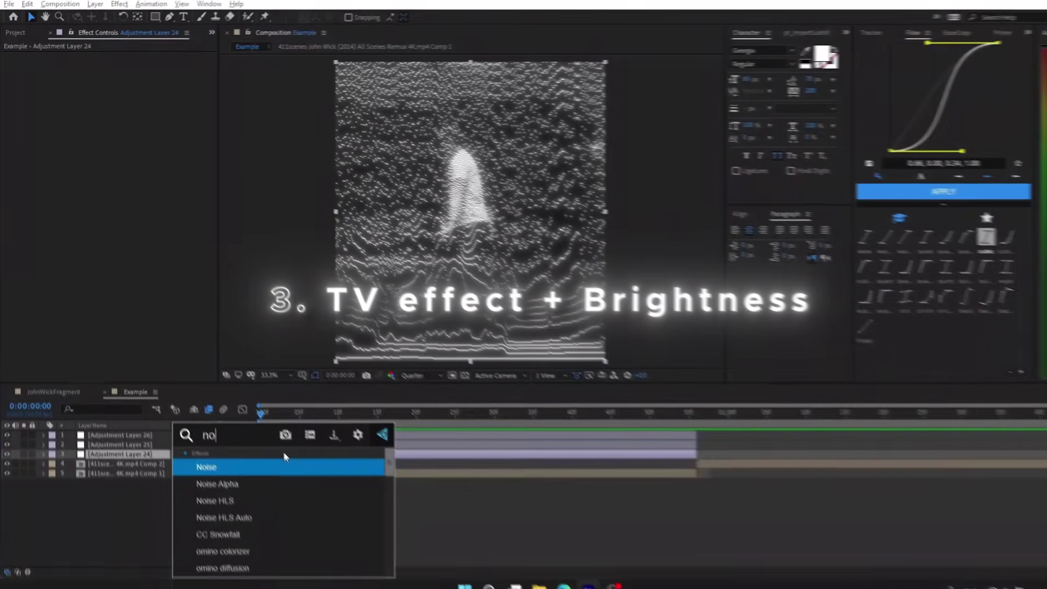
key(Return)
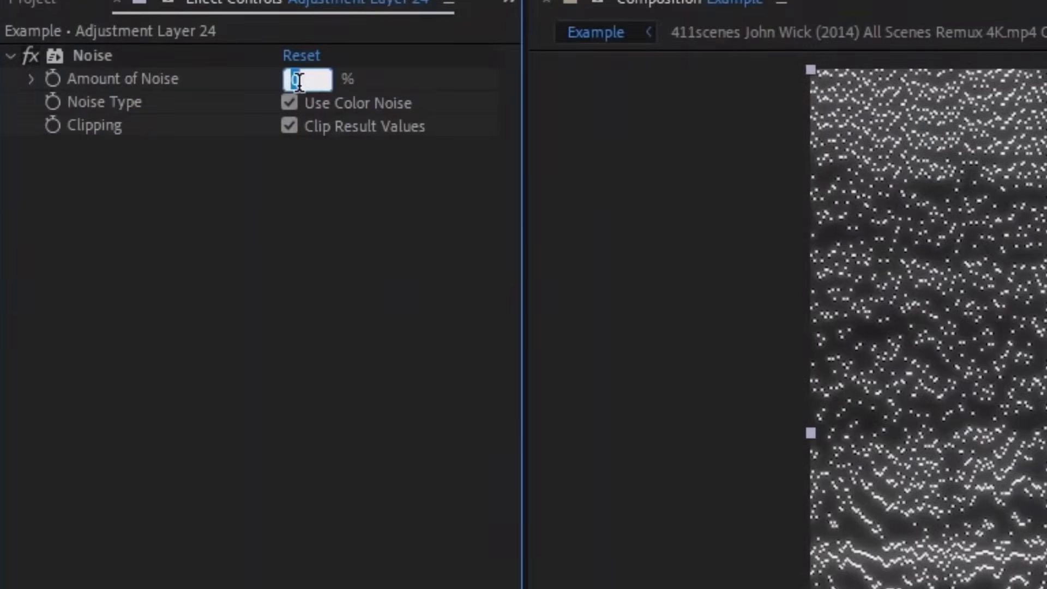
text(10)
key(Return)
key(ctrl+space)
text(bl)
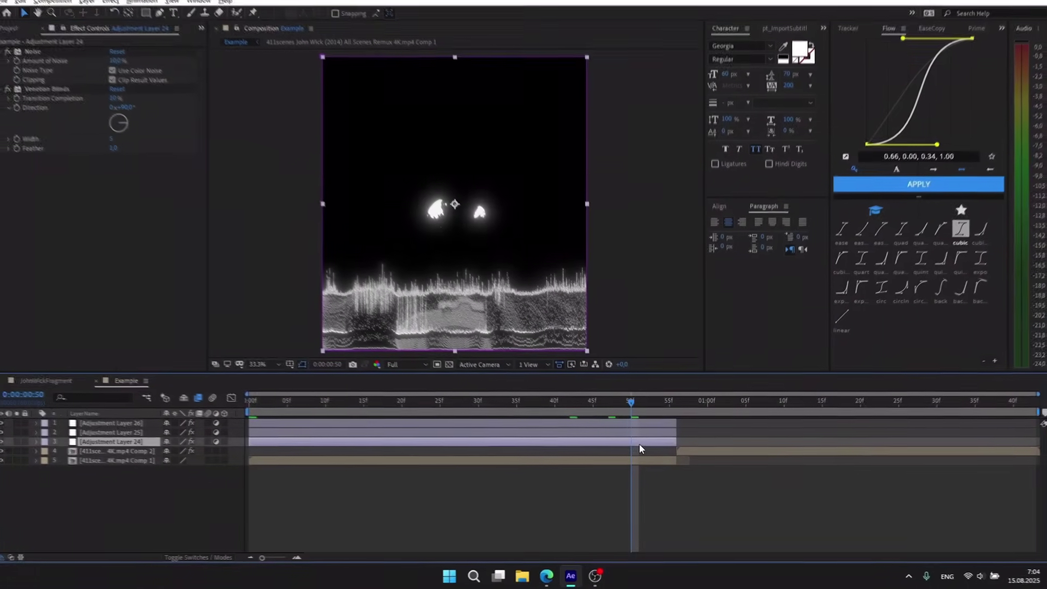
Add Brightness & Contrast at brightness 150 and duplicate it into three copies.
key(ctrl+space)
text(br)
text(igh)
click(640, 448)
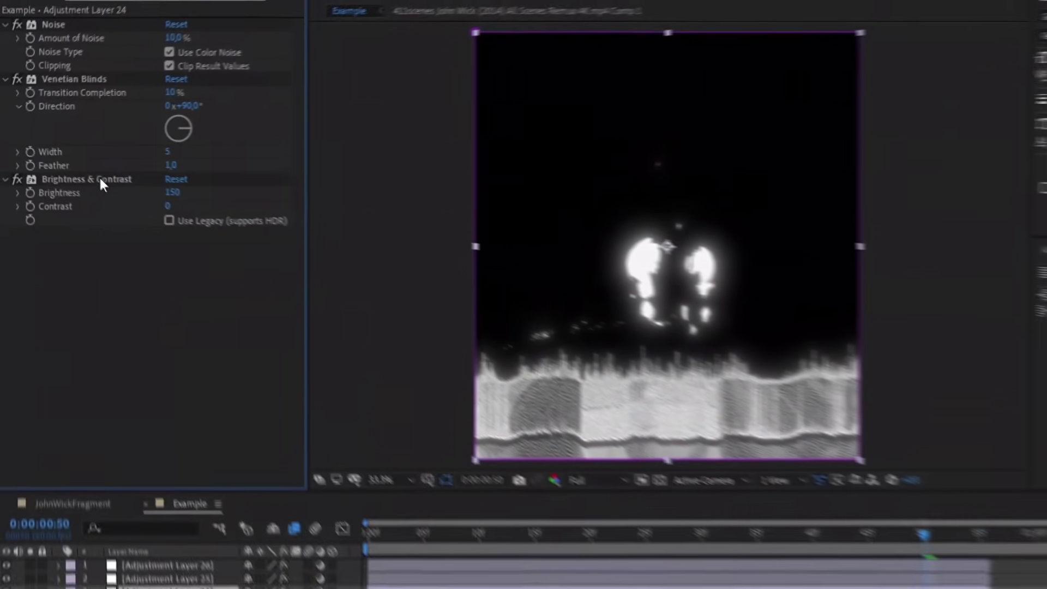
click(100, 180)
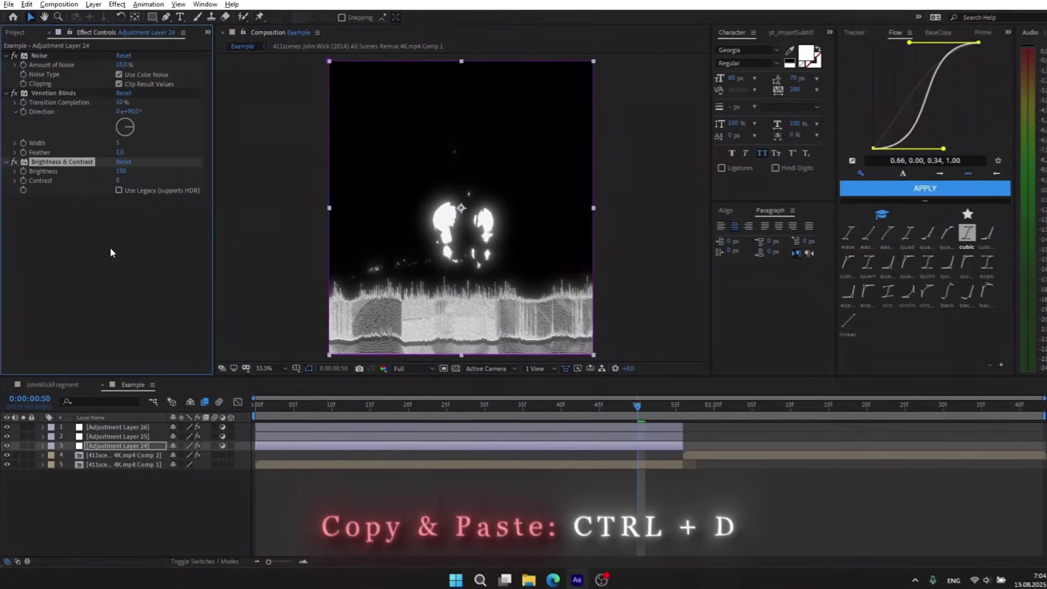
key(ctrl+d)
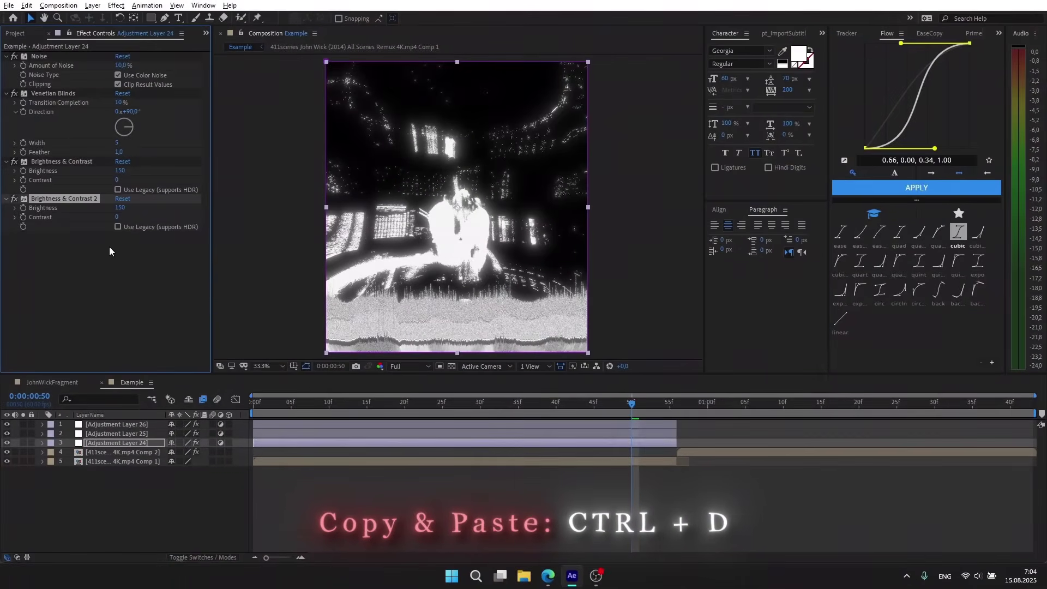
key(ctrl+d)
key(Home)
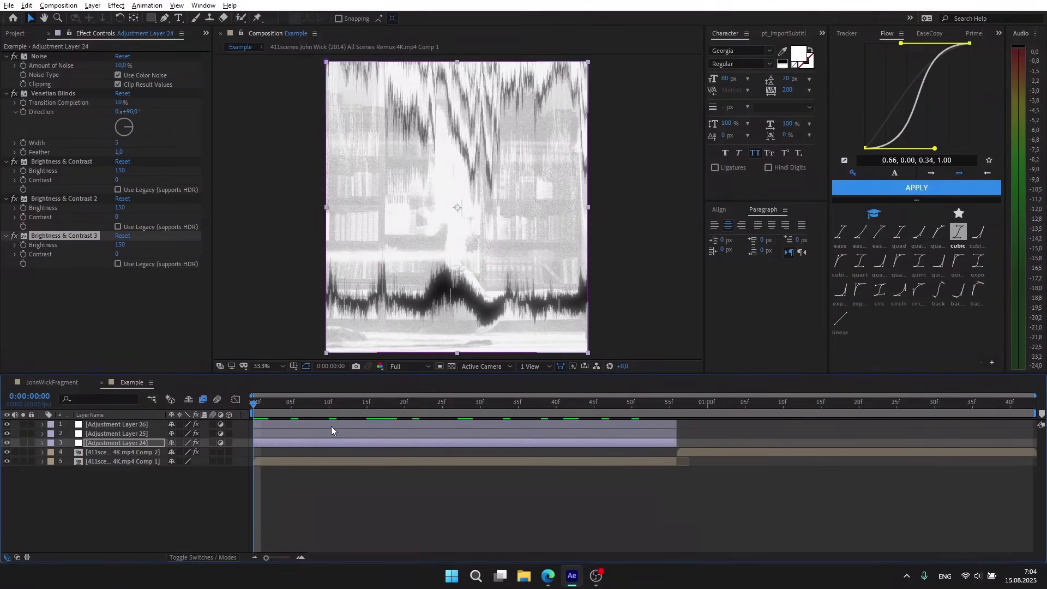
Keyframe Adjustment Layers 24–26's Opacity at 100% on frame 27, fading in from hidden at frame 0.
shift+click(332, 427)
drag(442, 404, 458, 409)
key(t)
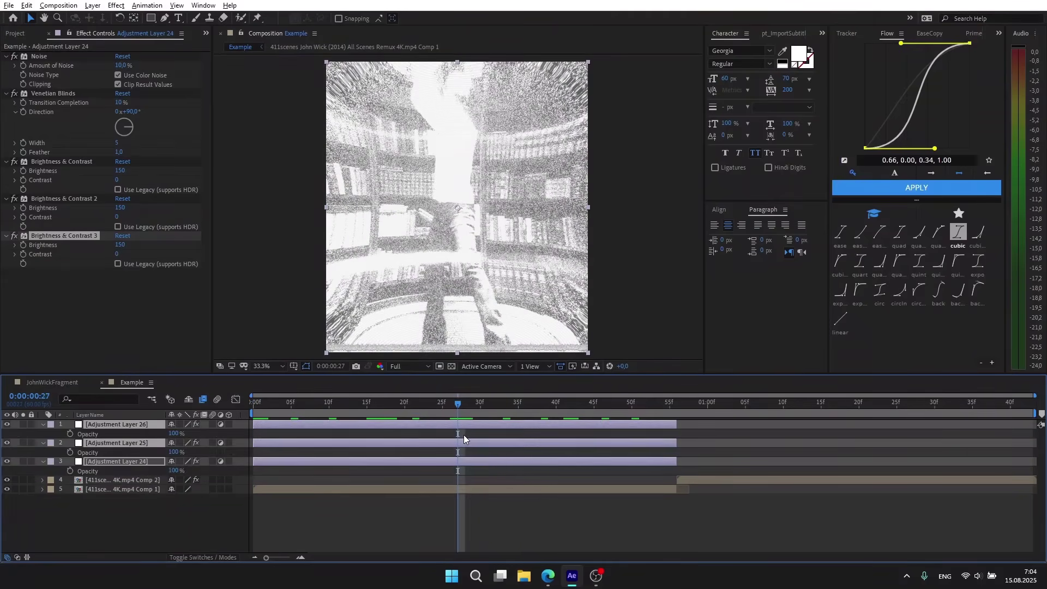
click(69, 434)
key(Home)
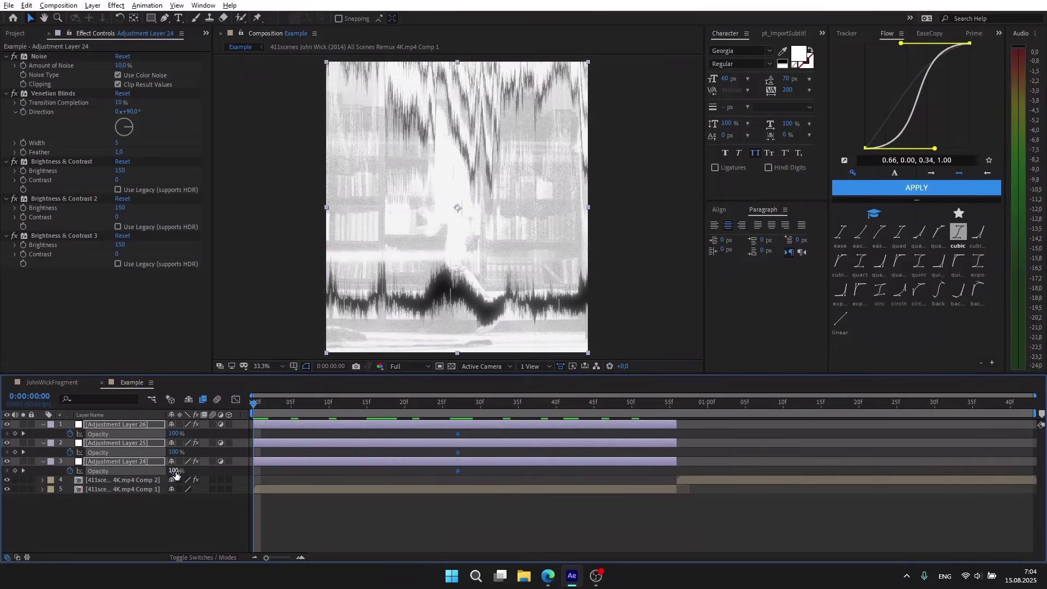
click(175, 472)
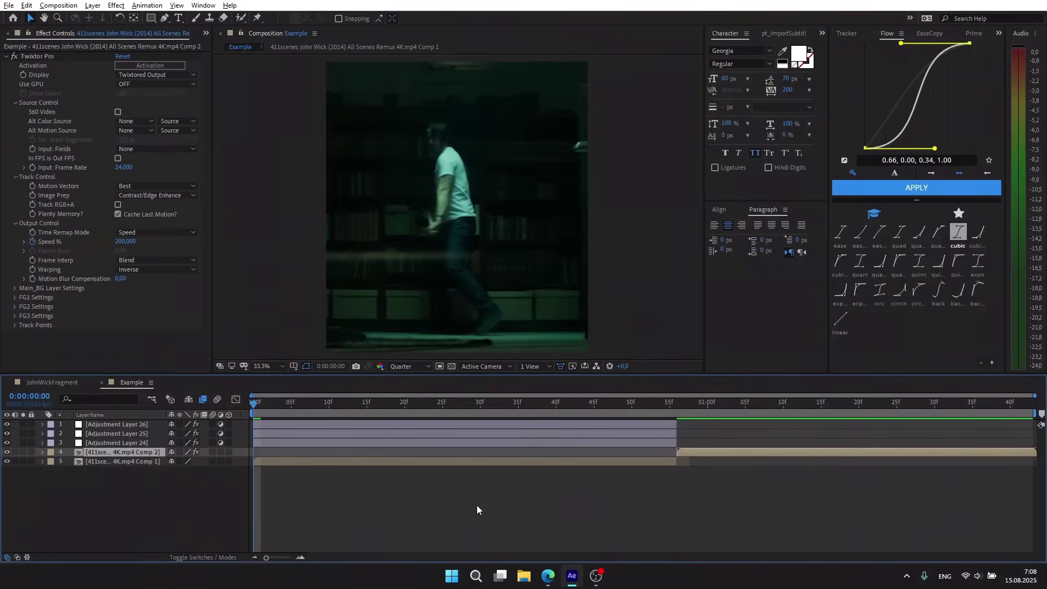
Add a new adjustment layer and apply S_Shake to it.
key(ctrl+alt+y)
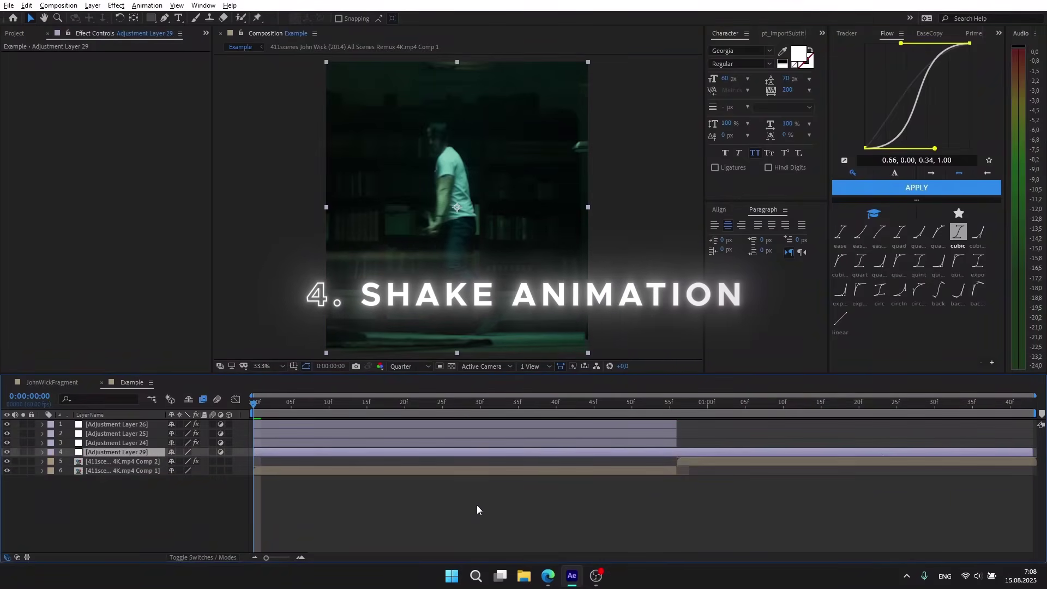
key(ctrl+space)
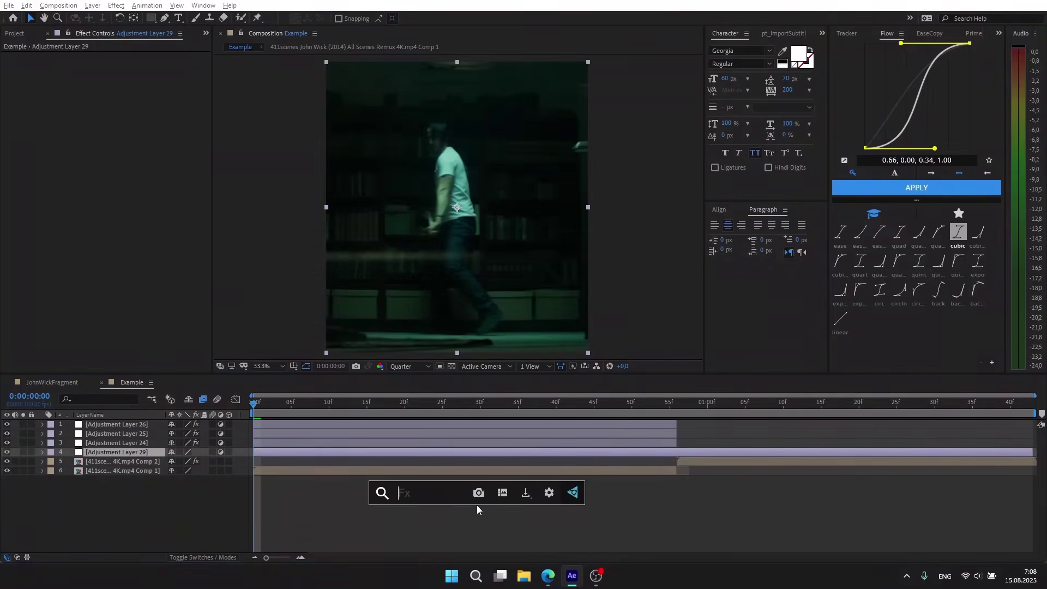
text(S_Sha)
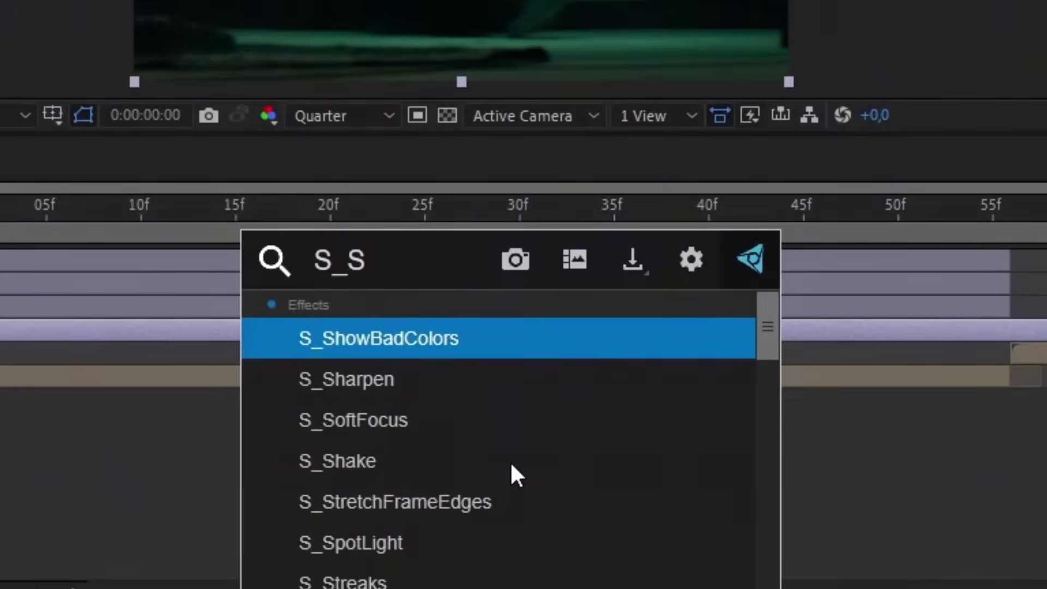
key(Down)
key(Return)
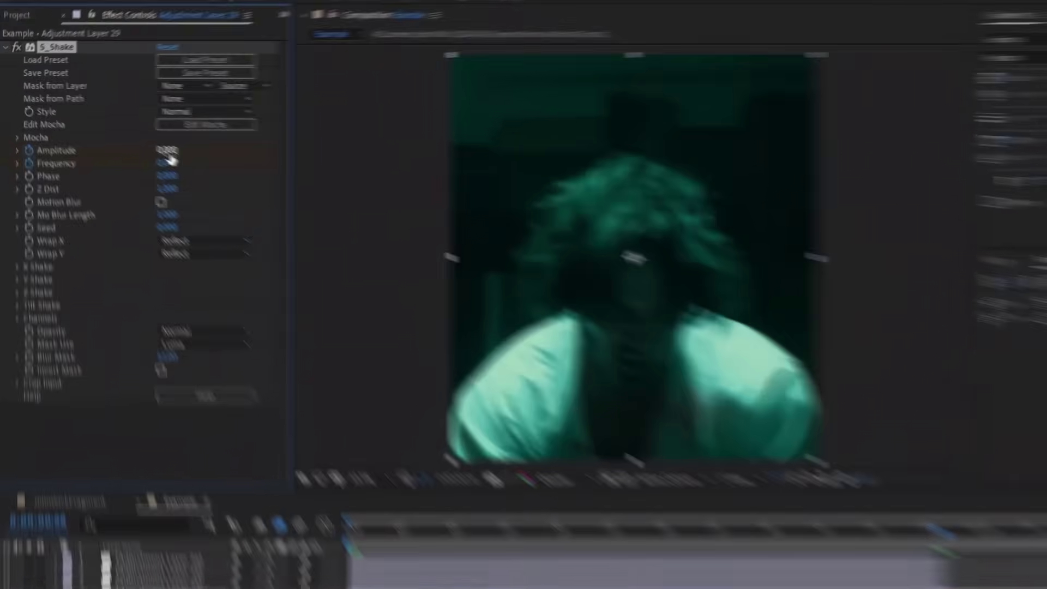
Keyframe Amplitude 1 and Frequency 10 at frame 56, with eased zero keyframes at both ends.
click(125, 131)
text(1)
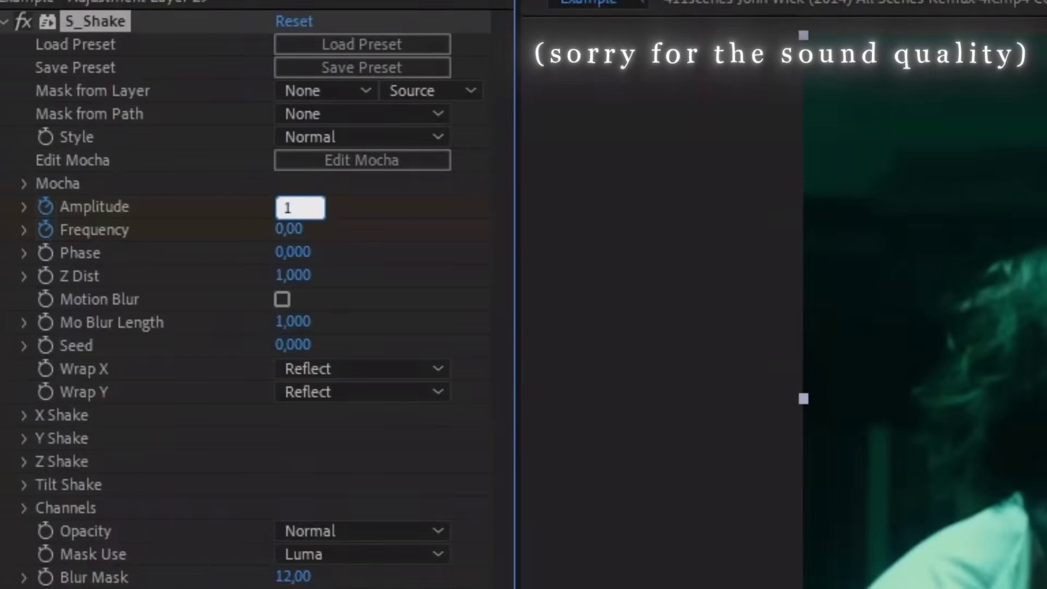
key(Return)
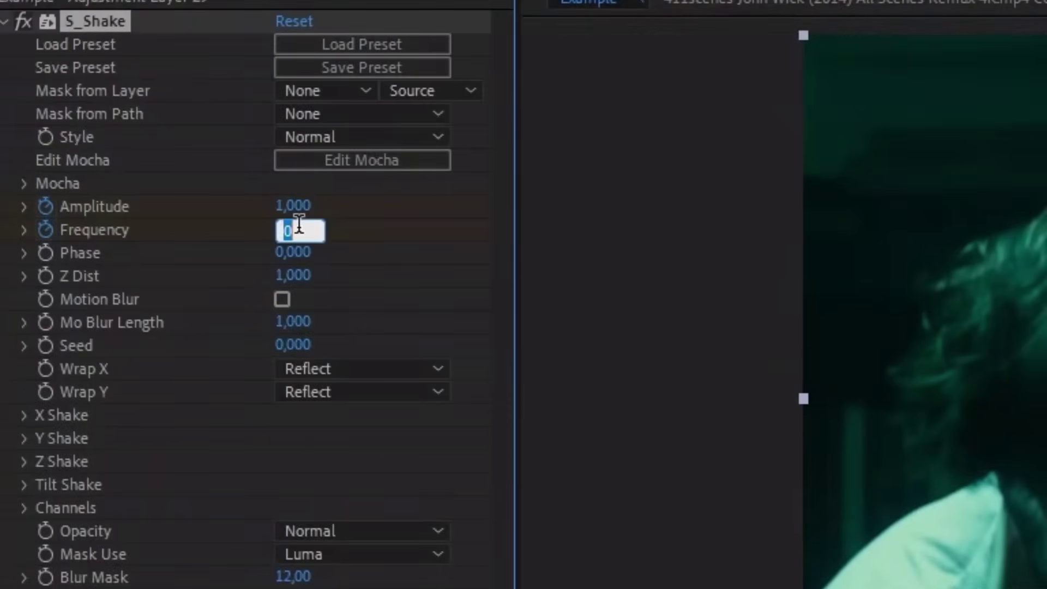
text(10)
key(Return)
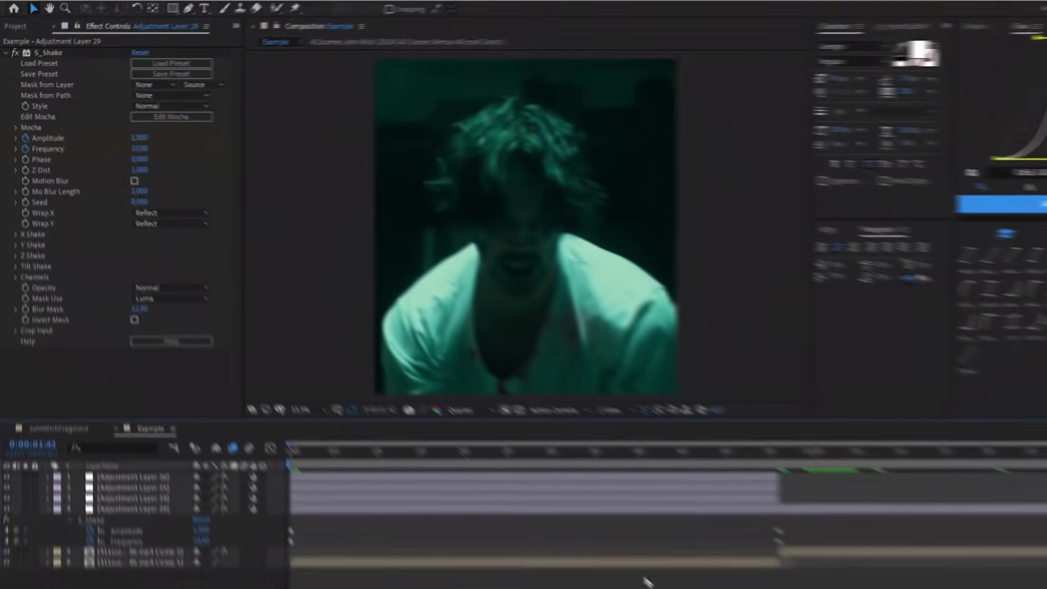
drag(336, 528, 279, 554)
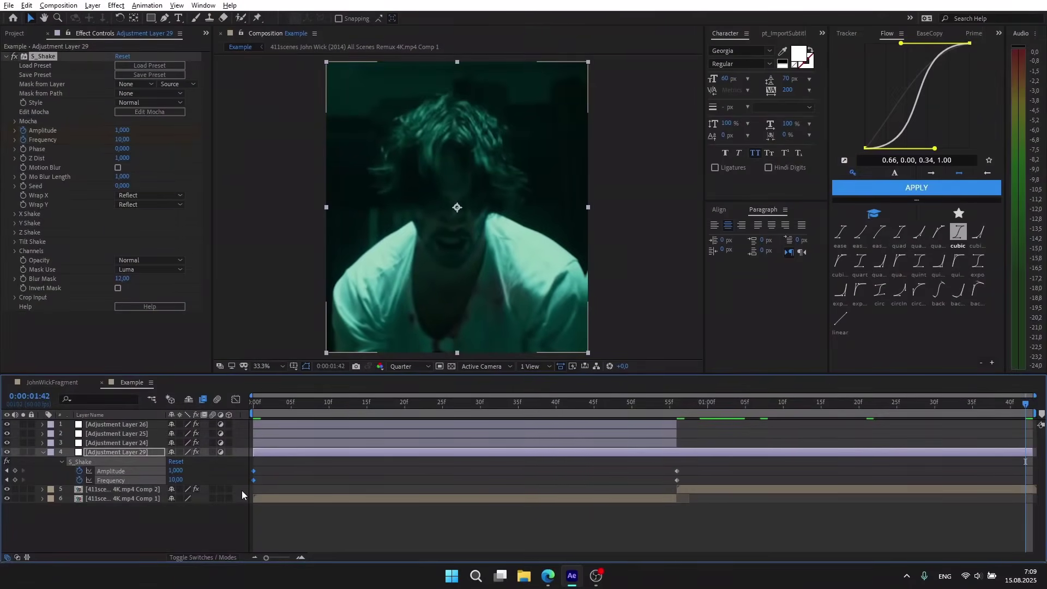
key(ctrl+v)
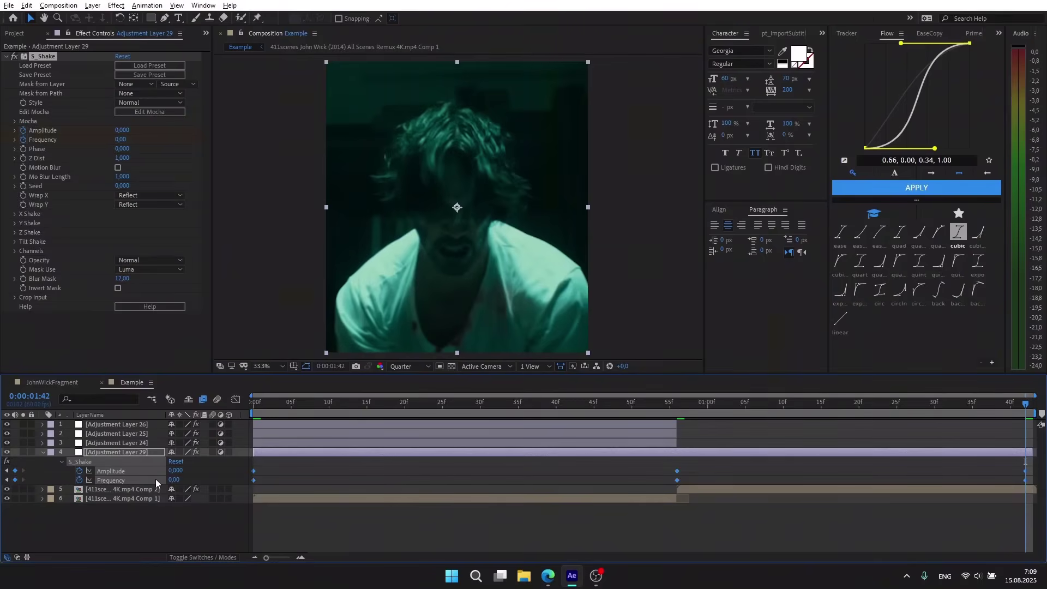
click(235, 400)
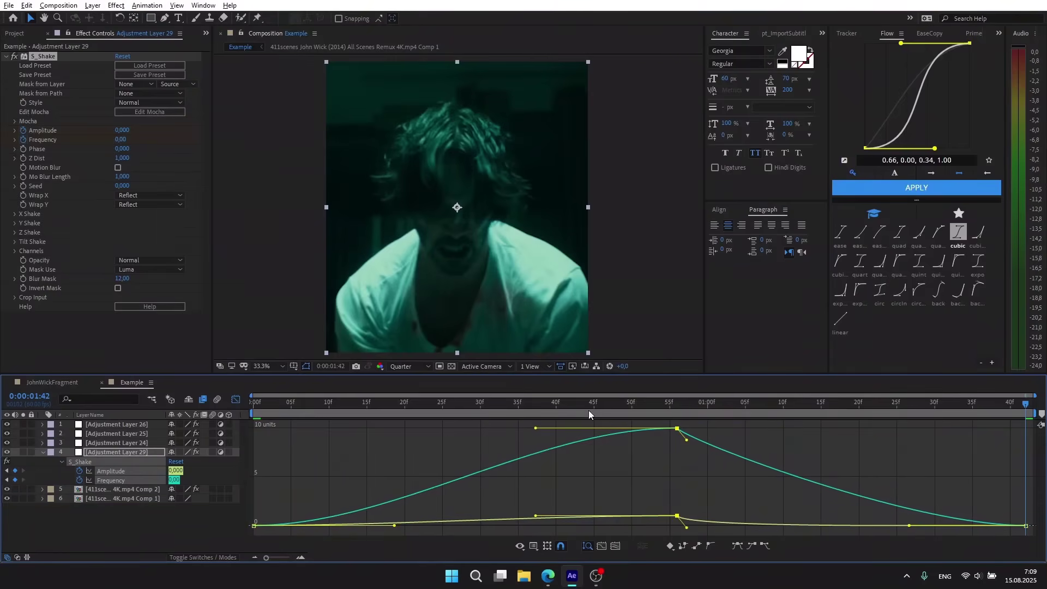
key(space)
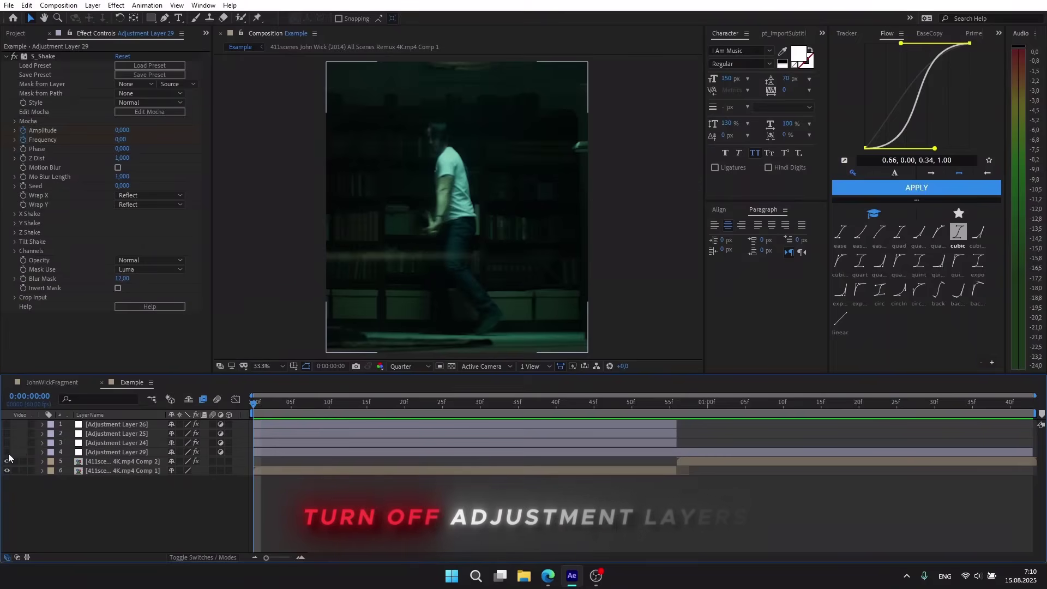
click(491, 471)
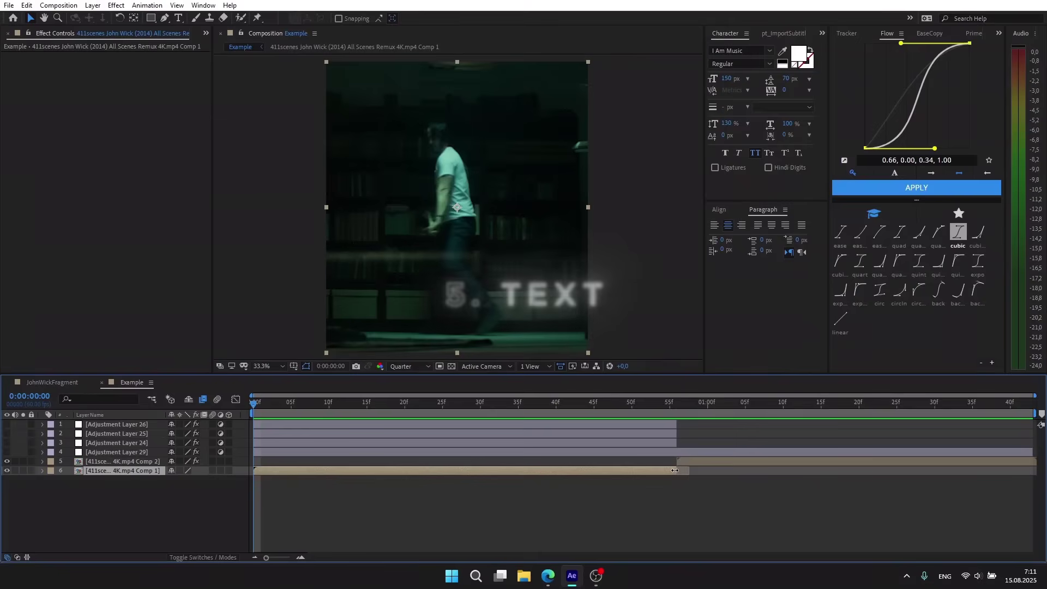
Create an 'Eagle Stan' text layer and precompose it as Eagle Stan Comp 5.
key(ctrl+alt+shift+t)
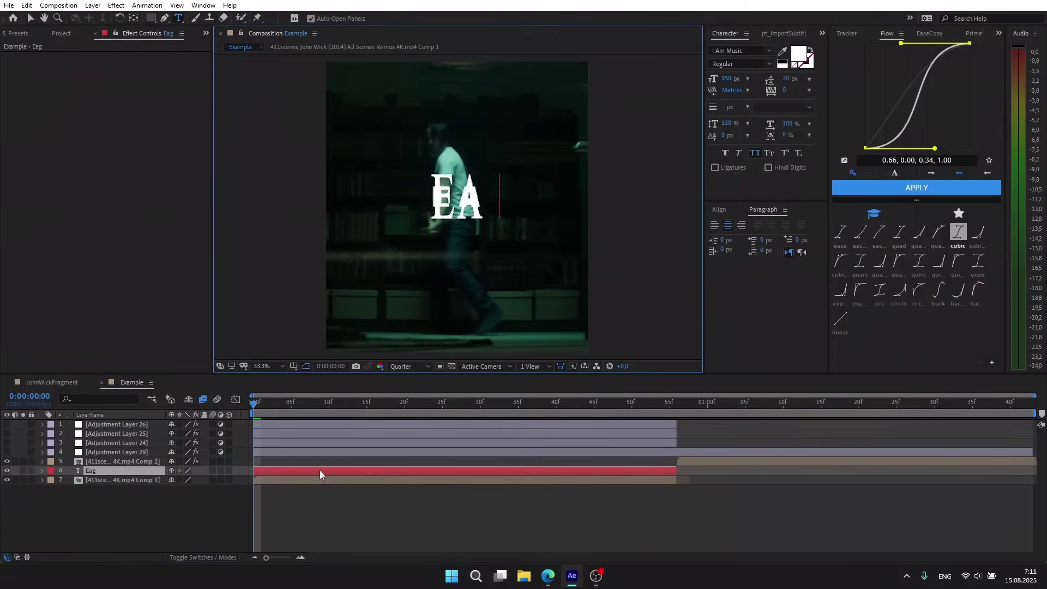
text(Eagle Stan)
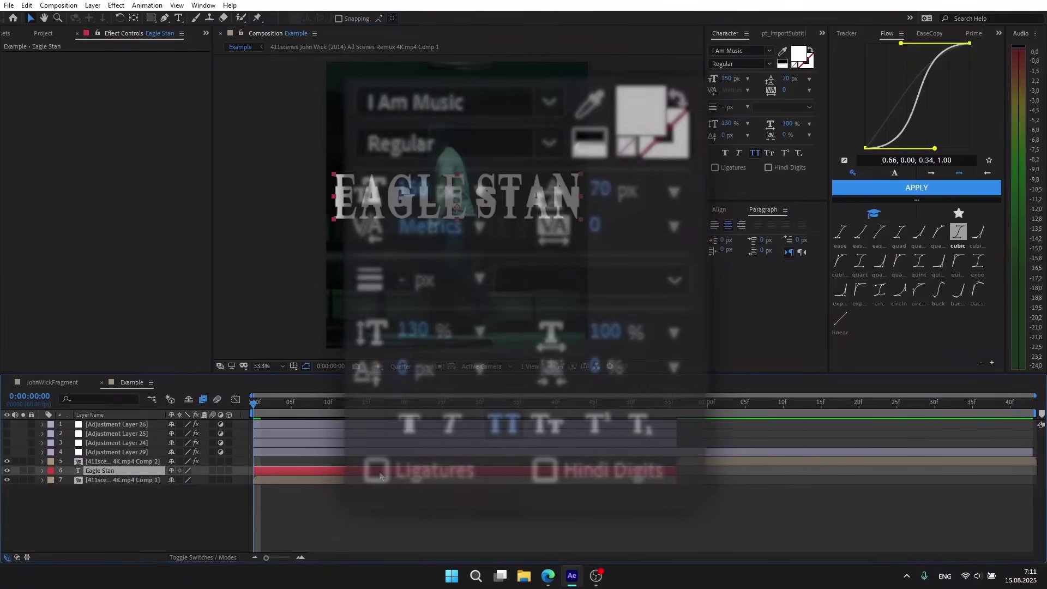
key(ctrl+shift+c)
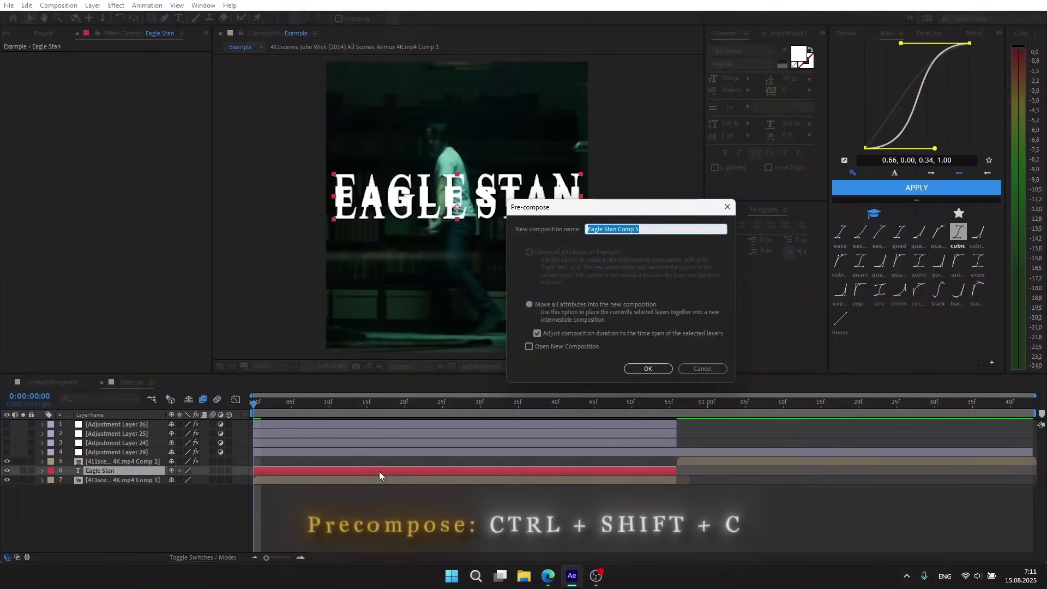
click(638, 369)
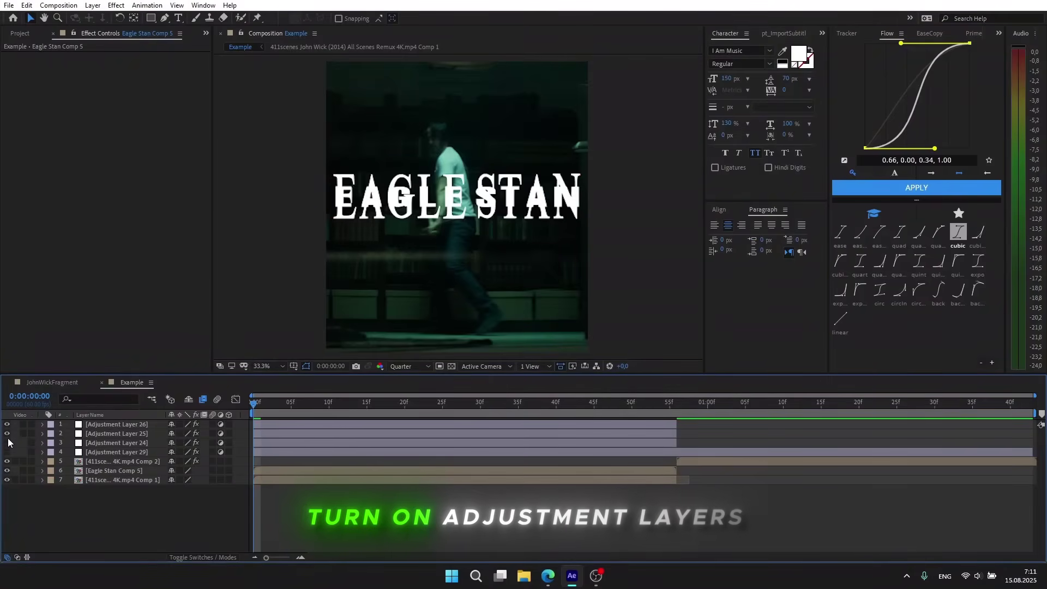
Copy Adjustment Layer 24's fade-in Opacity keyframes onto Eagle Stan Comp 5 and preview the result.
click(88, 453)
key(t)
click(106, 444)
key(t)
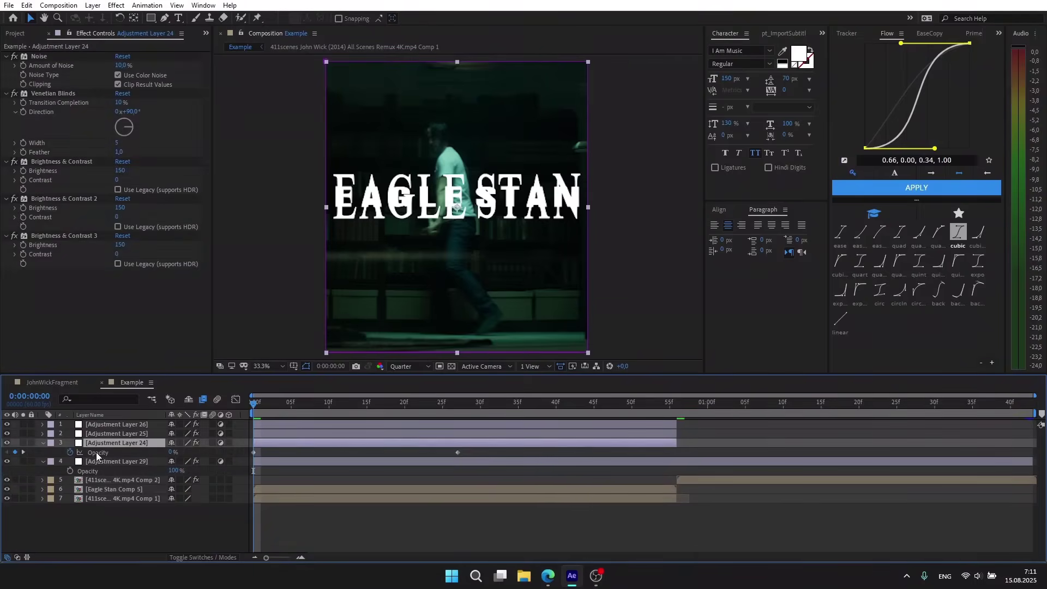
click(138, 454)
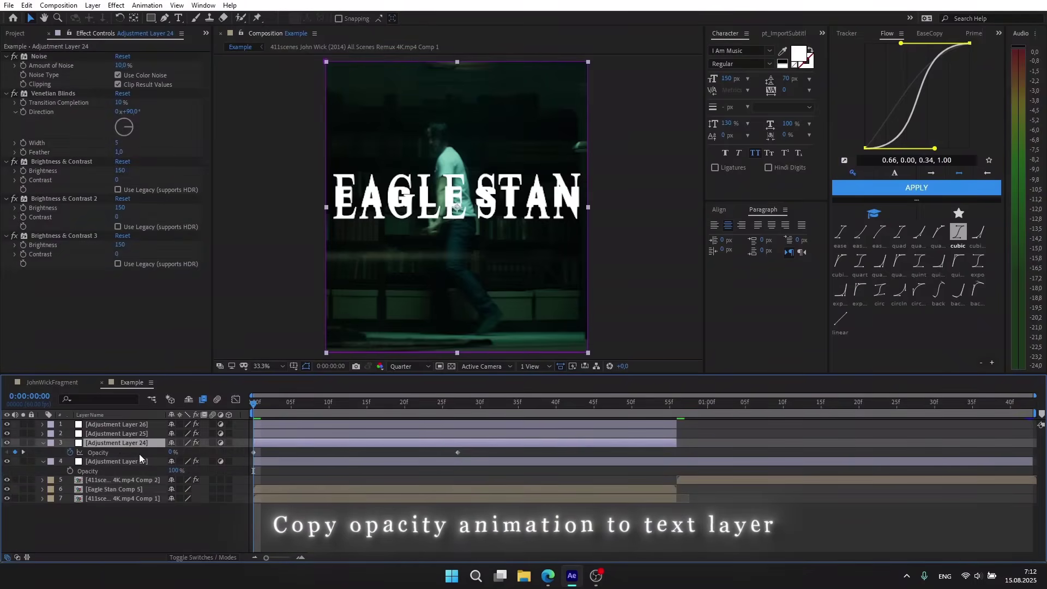
key(ctrl+c)
click(285, 491)
key(ctrl+v)
click(319, 511)
key(s)
key(s)
key(space)
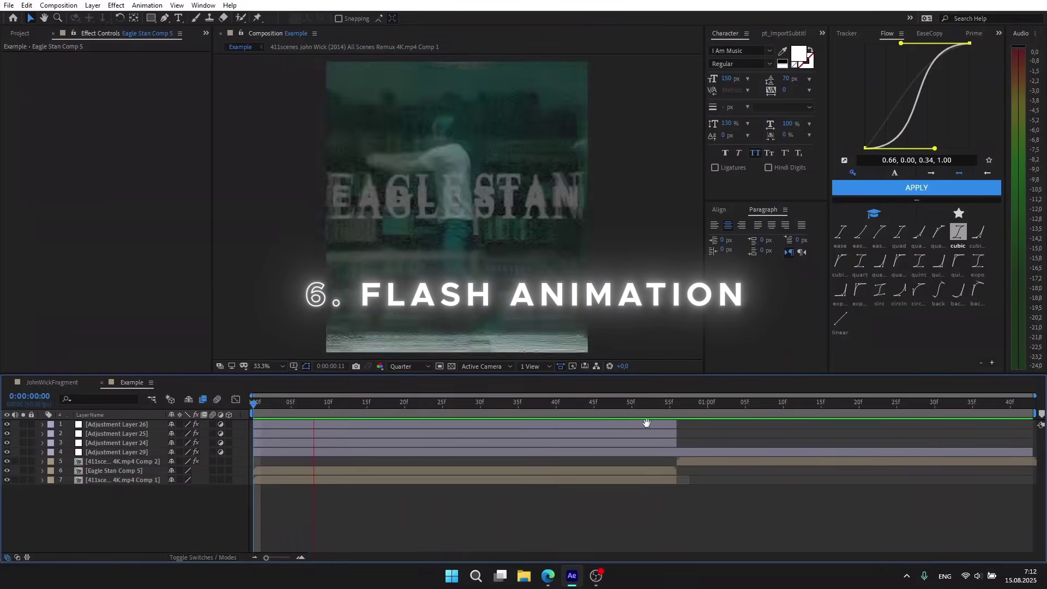
At frame 56, create White Solid 5 in white (FFFFFF) on top and split it at the playhead.
key(space)
click(682, 406)
click(657, 423)
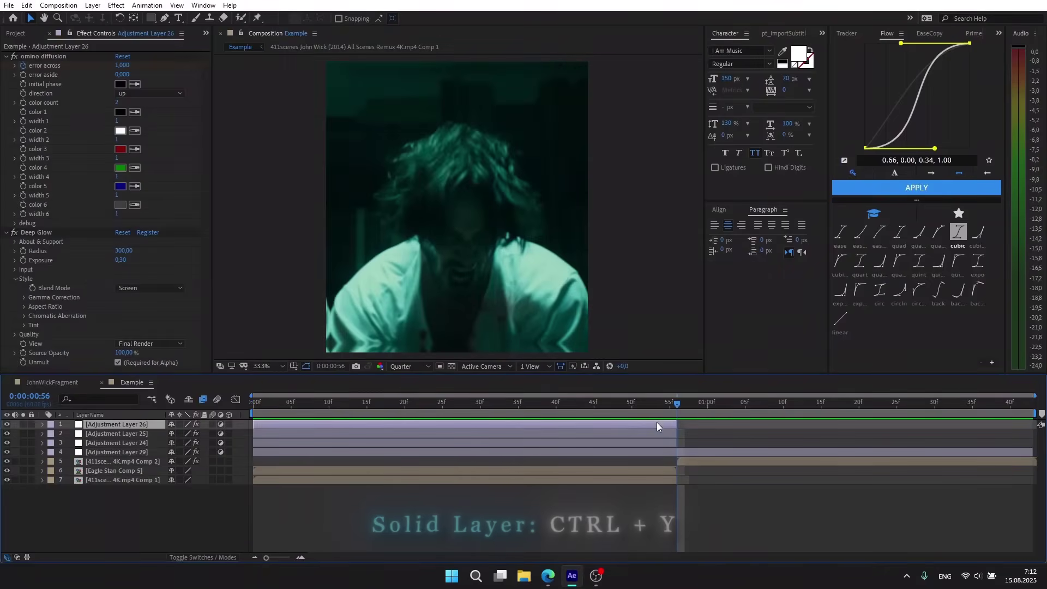
key(ctrl+y)
click(662, 372)
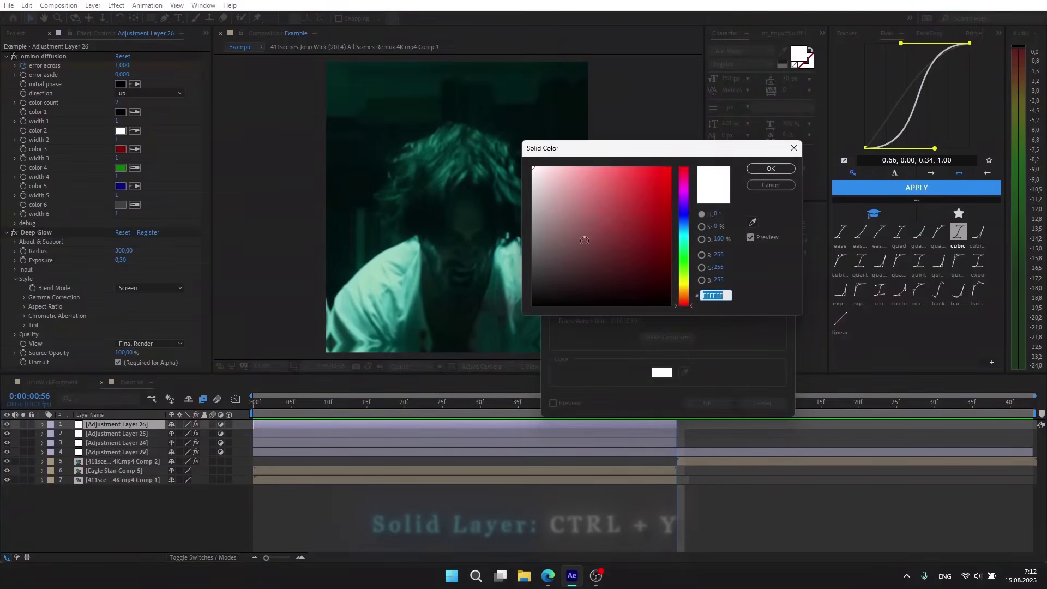
click(772, 186)
click(705, 403)
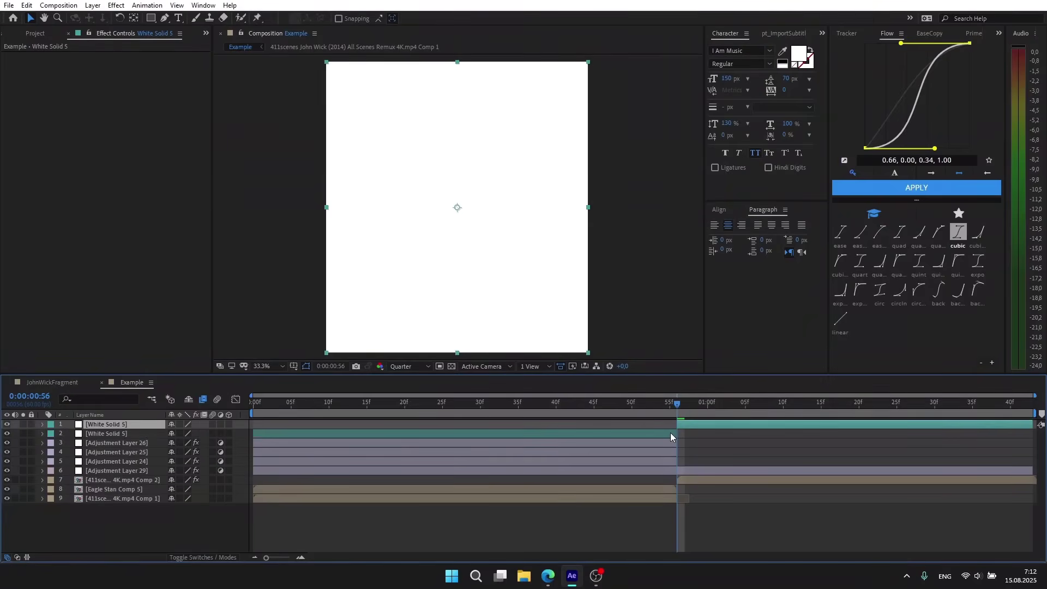
key(ctrl+shift+d)
key(ctrl+space)
text(ES)
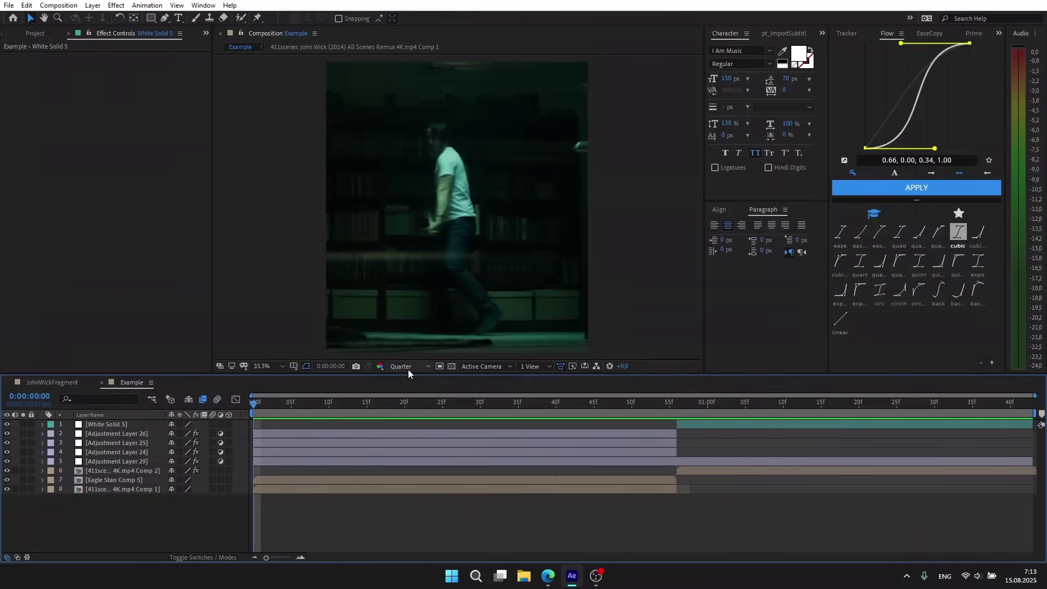
Switch the viewer resolution from Quarter to Full and play back the transition.
click(404, 367)
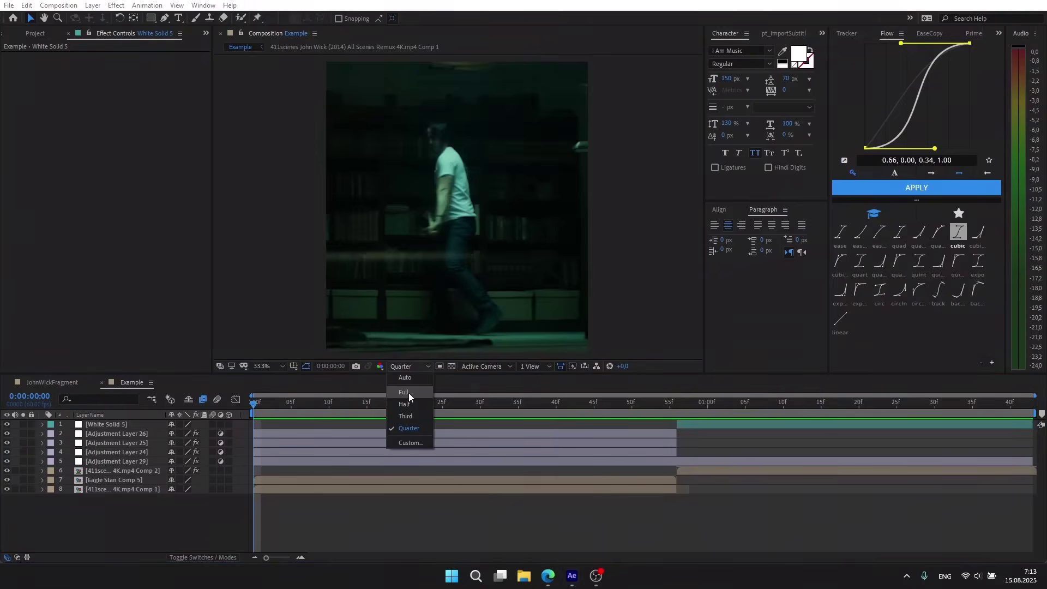
click(408, 392)
key(space)
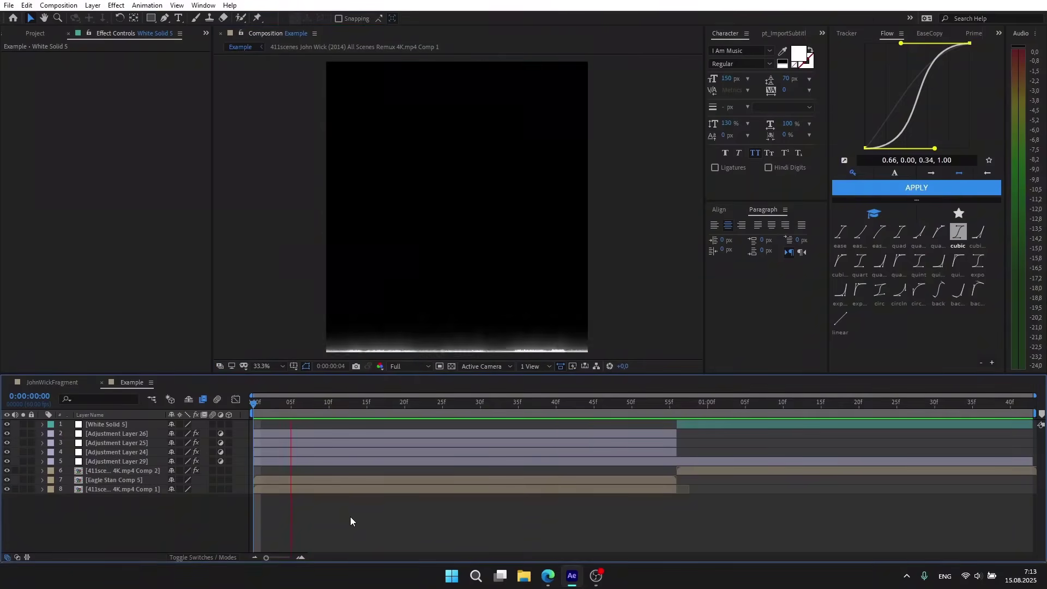